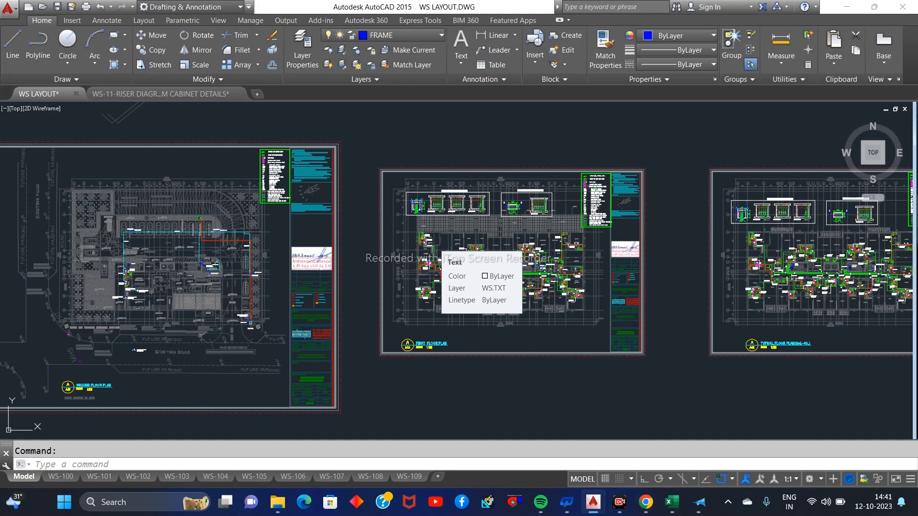
Examine the cold and hot water pipe routes and sizes around the lifts and stair S2 on the first floor plan
key(Escape)
scroll(566, 246, up, 5)
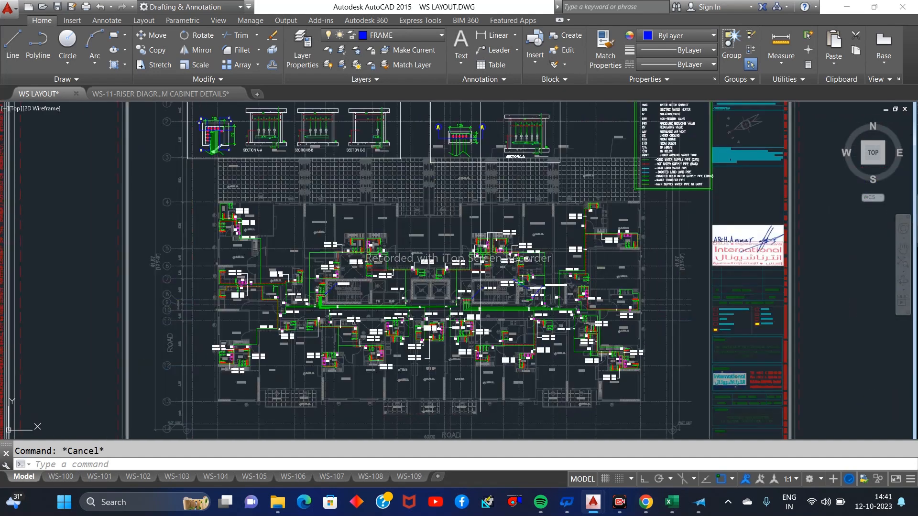
scroll(506, 241, up, 2)
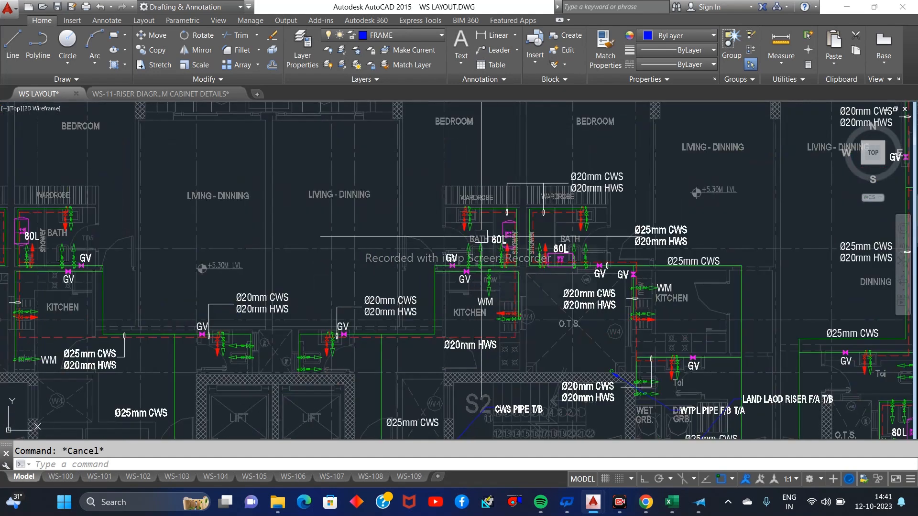
scroll(597, 287, down, 5)
scroll(600, 287, up, 4)
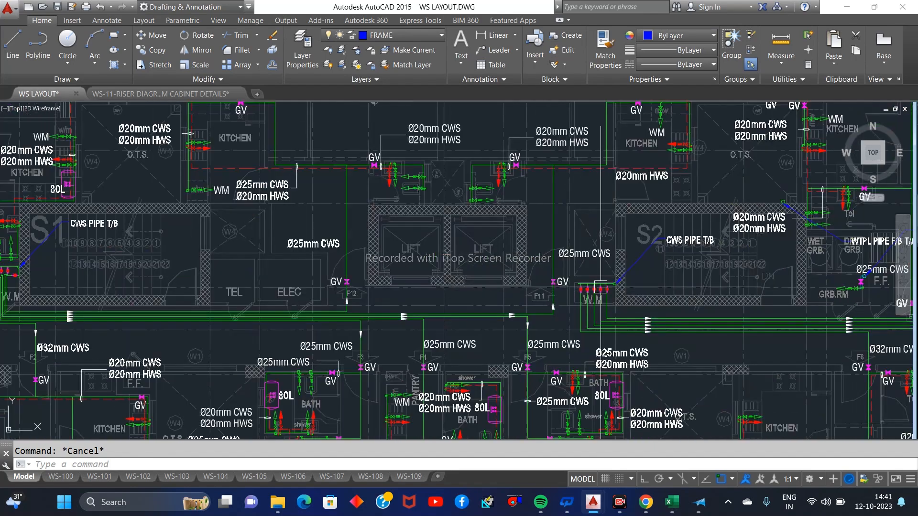
middle_drag(732, 336, 548, 351)
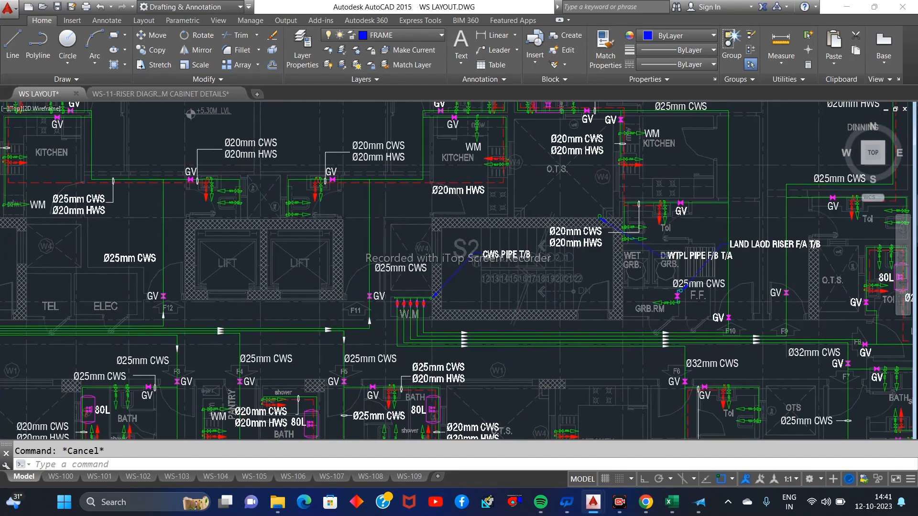
scroll(678, 290, up, 2)
Examine the water supply lines and the water feature provisions near the entrance on the ground floor plan
scroll(430, 239, down, 8)
scroll(410, 225, up, 5)
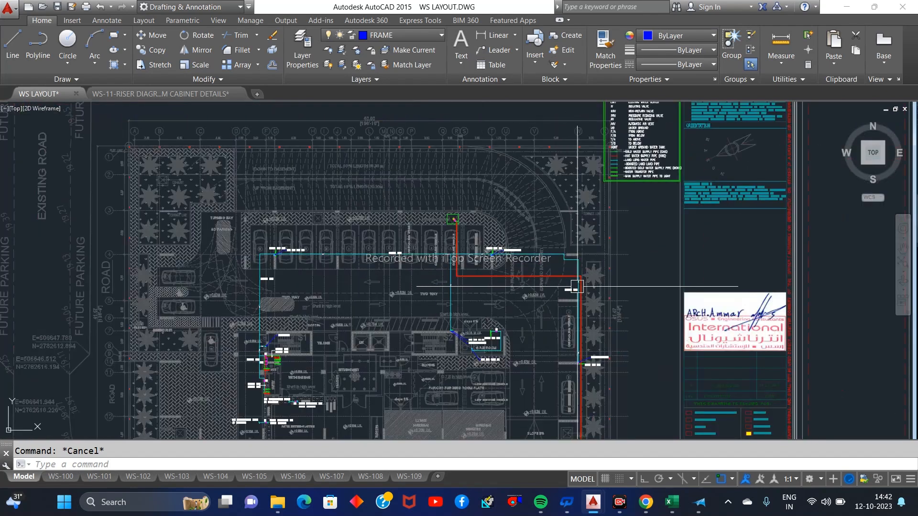
scroll(335, 272, up, 4)
scroll(676, 256, down, 4)
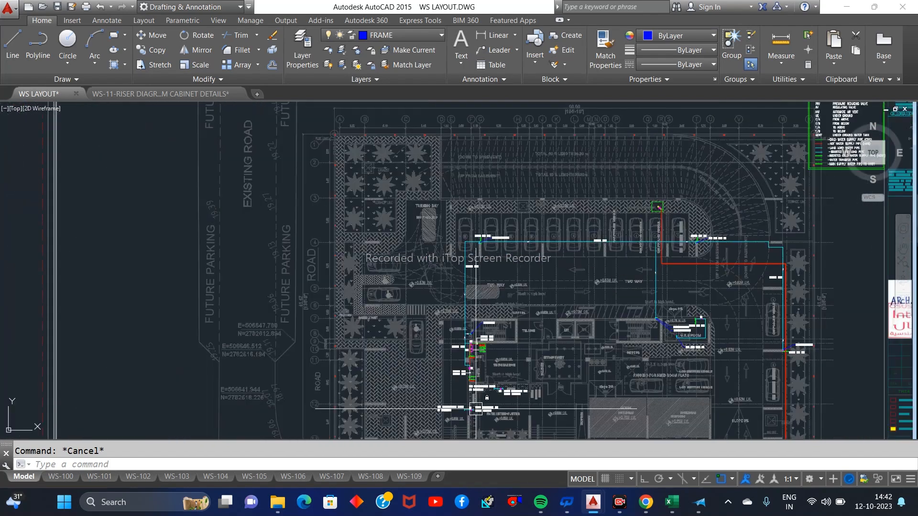
scroll(477, 408, up, 4)
scroll(629, 147, down, 4)
scroll(586, 243, up, 4)
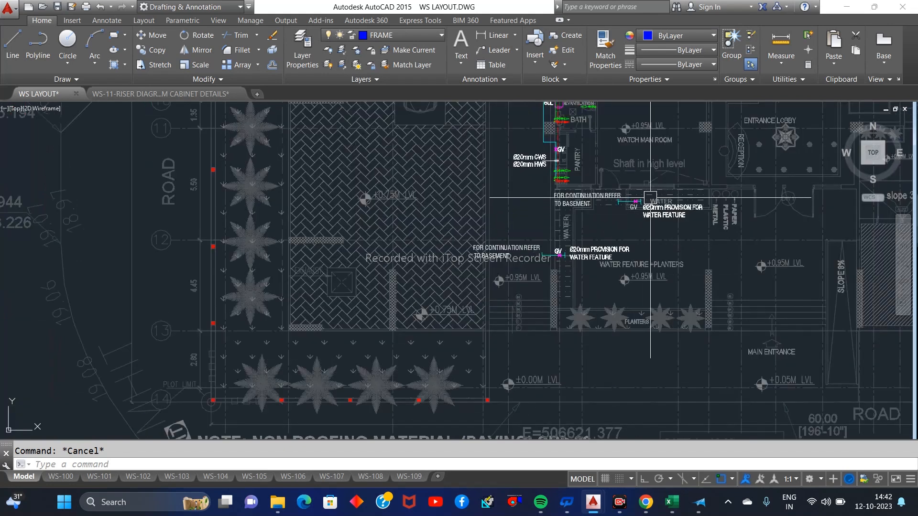
mouse_move(659, 210)
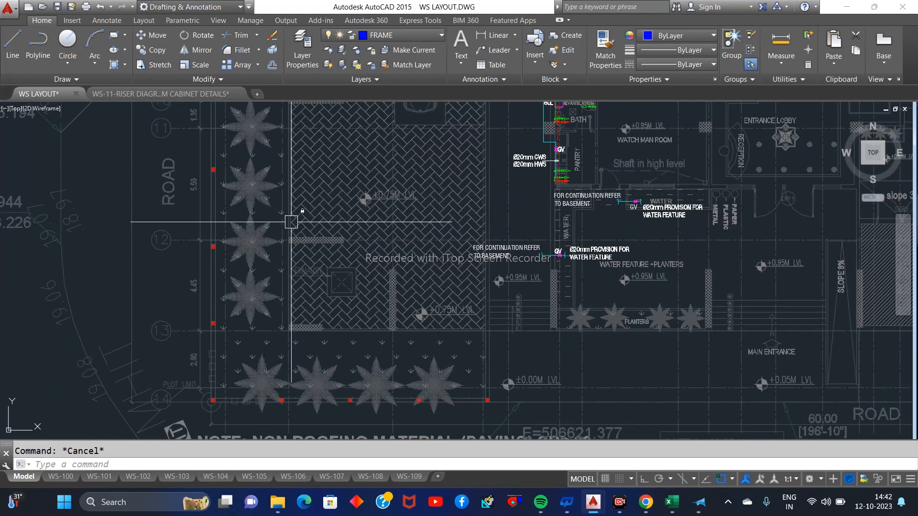
Examine the GRP domestic water tank, booster pump and connected piping on the roof floor plan
scroll(283, 216, down, 8)
middle_drag(698, 322, 14, 309)
middle_drag(772, 309, 621, 332)
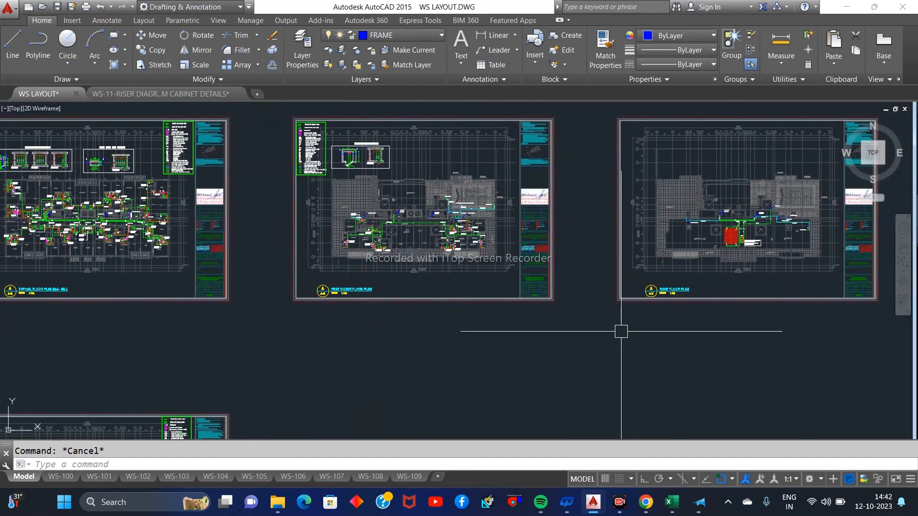
scroll(716, 245, up, 5)
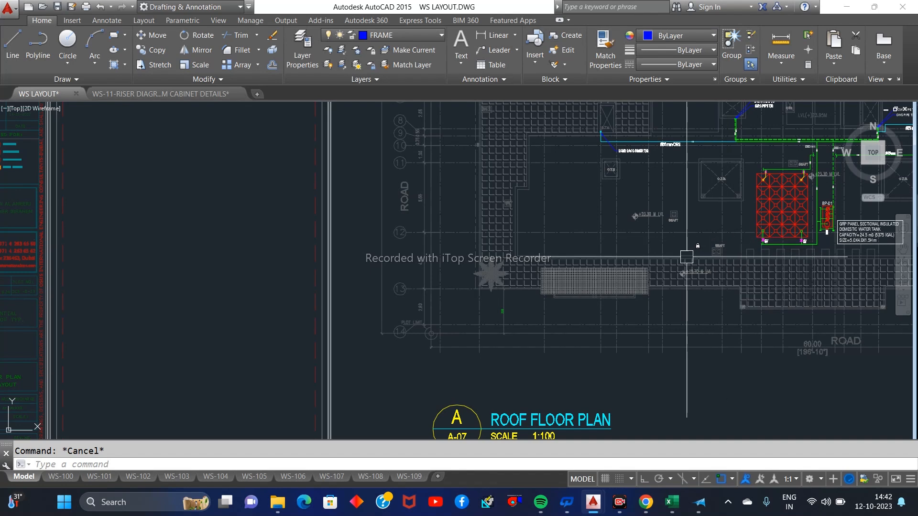
middle_drag(727, 238, 466, 256)
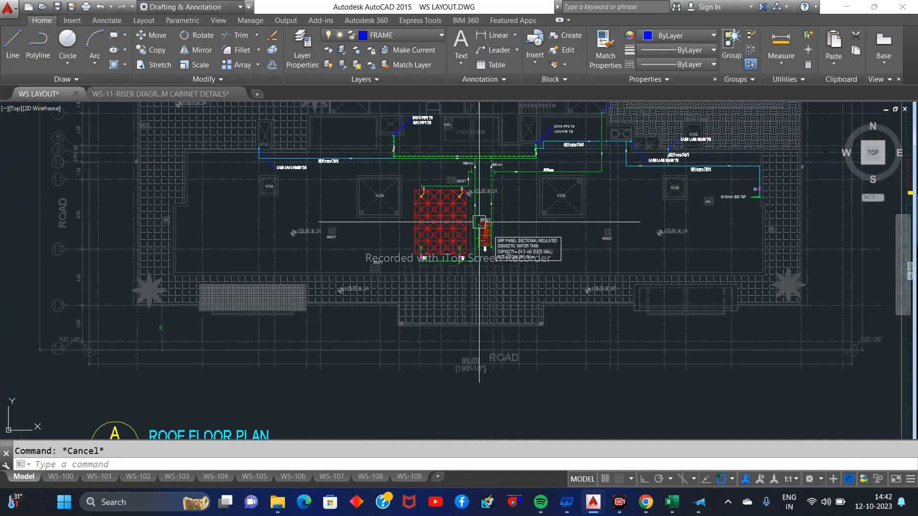
scroll(471, 196, up, 2)
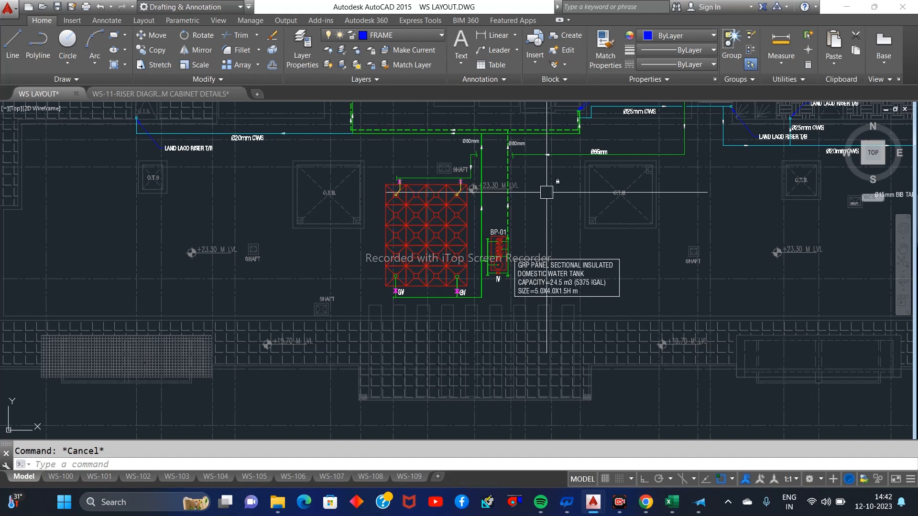
mouse_move(546, 193)
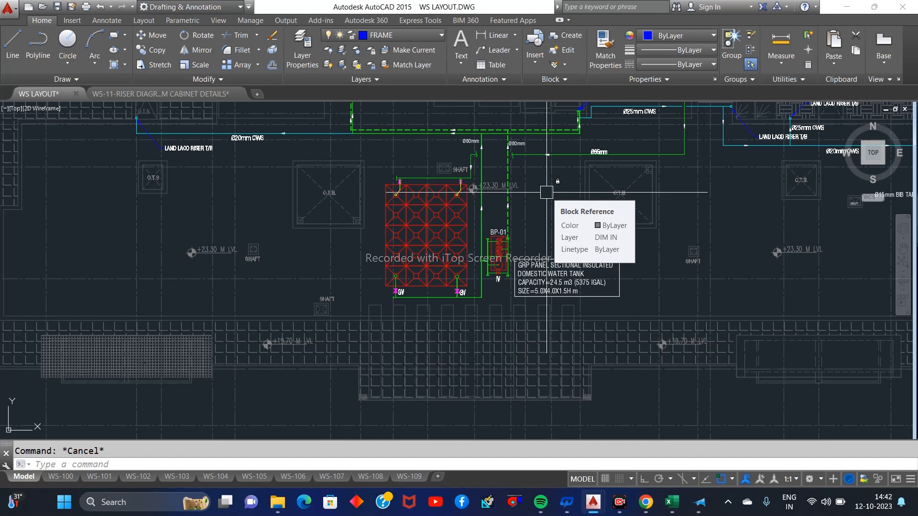
Examine the BCWS and HWS piping of the pent house floor plan, including the lines leaving the water meters
scroll(547, 193, down, 6)
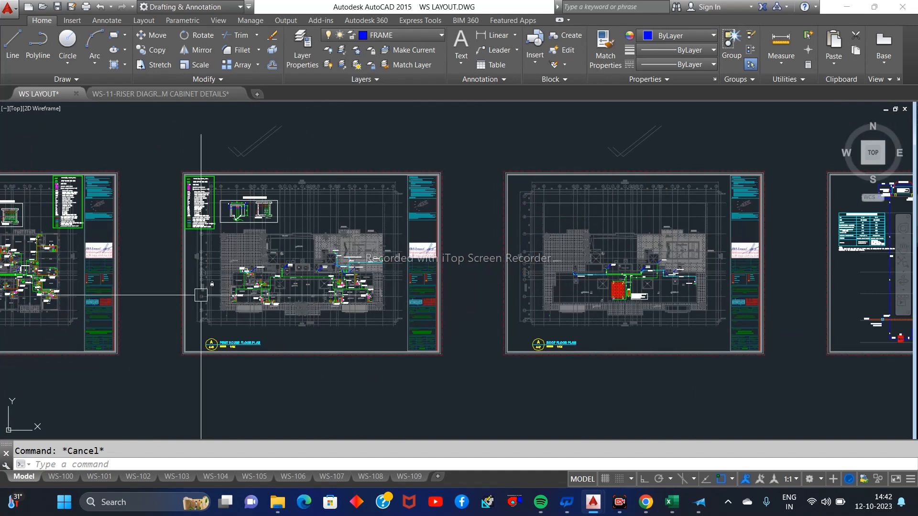
scroll(201, 295, up, 8)
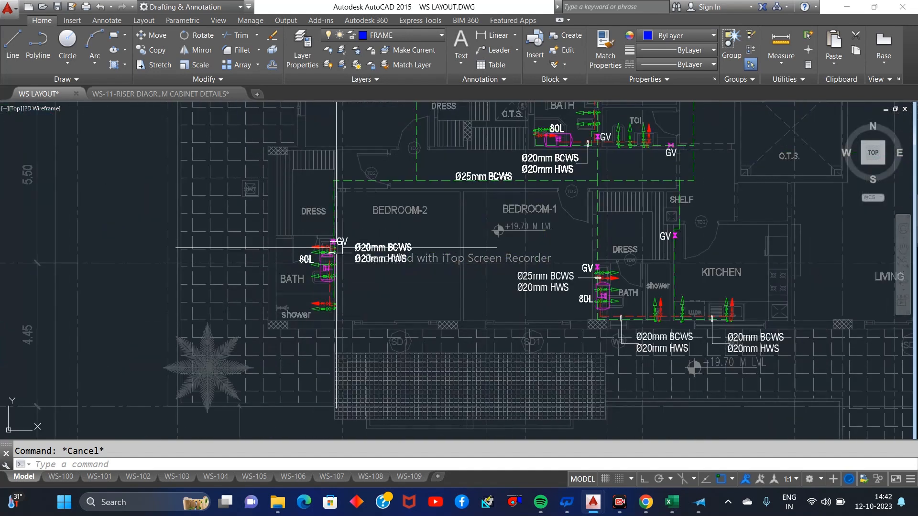
scroll(620, 301, down, 2)
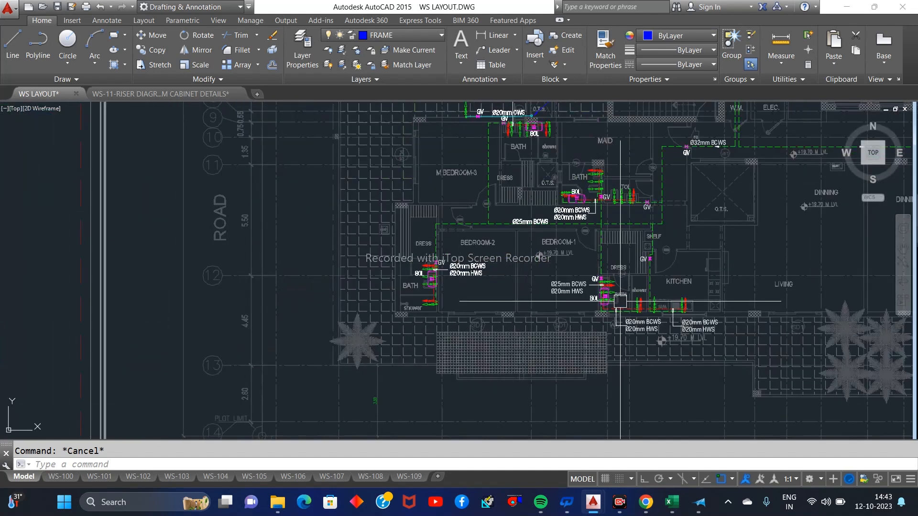
scroll(620, 302, down, 5)
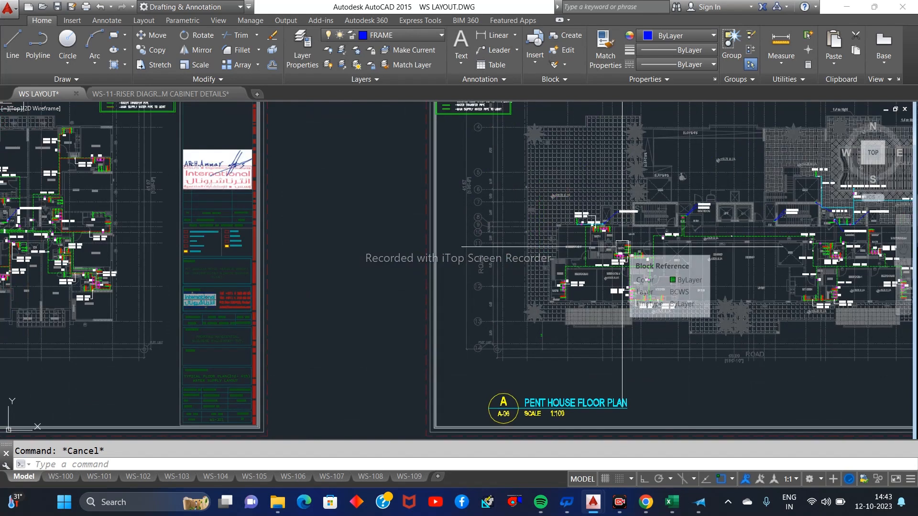
scroll(506, 287, down, 2)
scroll(598, 306, up, 5)
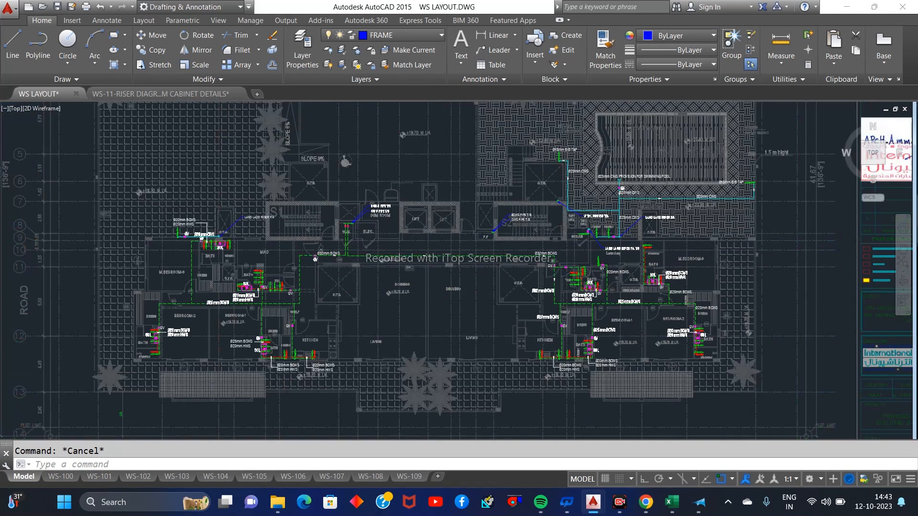
scroll(460, 268, up, 3)
scroll(344, 220, up, 4)
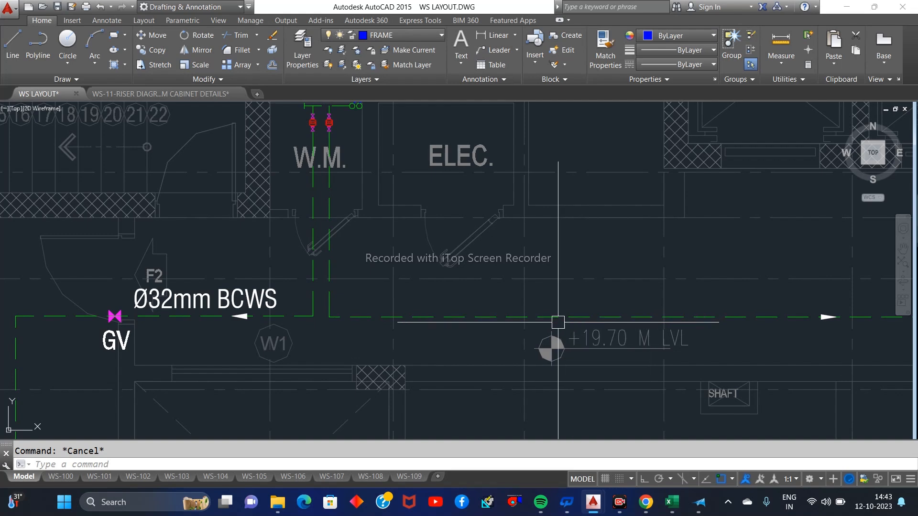
Switch to File Explorer and look through the PLUMBING CODES & REF folder inside Course Material
click(277, 502)
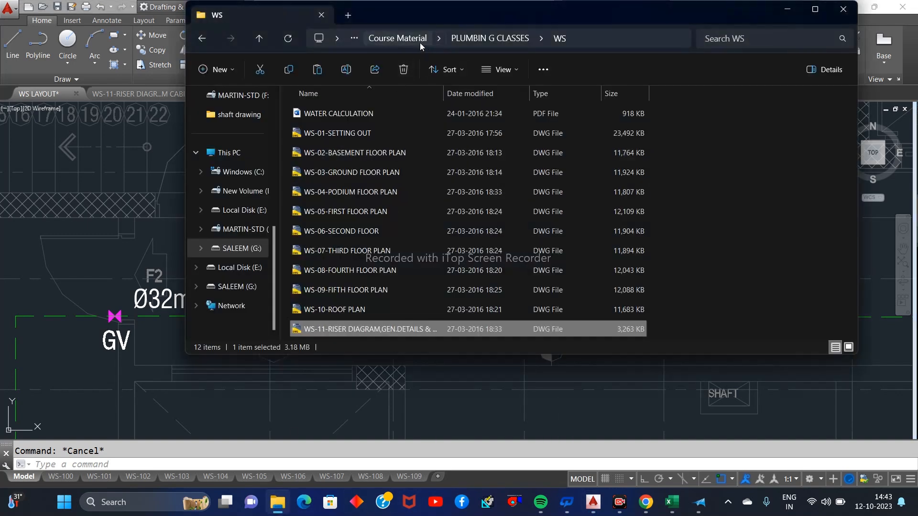
click(397, 38)
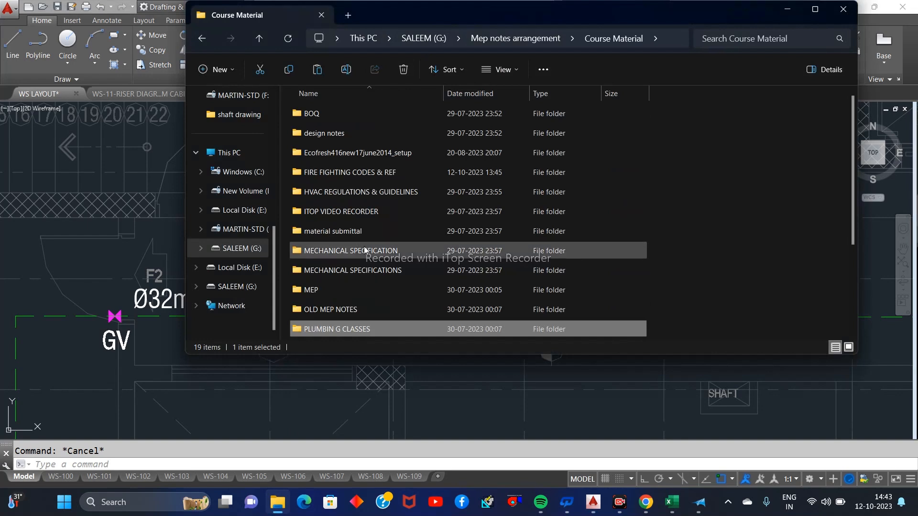
scroll(368, 268, down, 3)
click(371, 220)
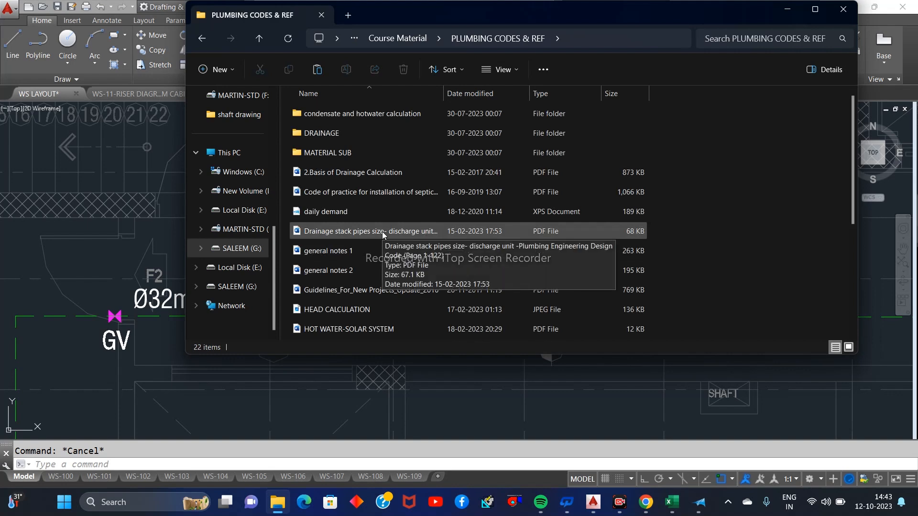
scroll(382, 231, down, 4)
scroll(382, 232, up, 4)
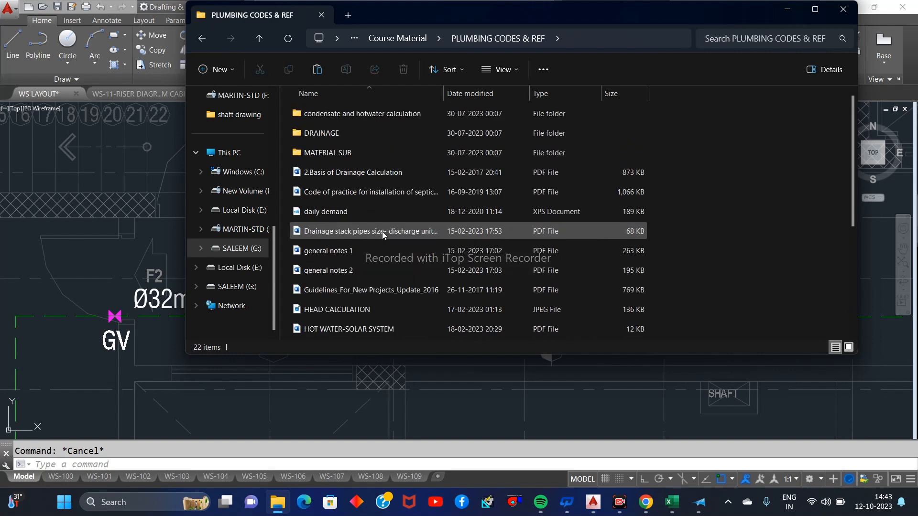
key(alt+Left)
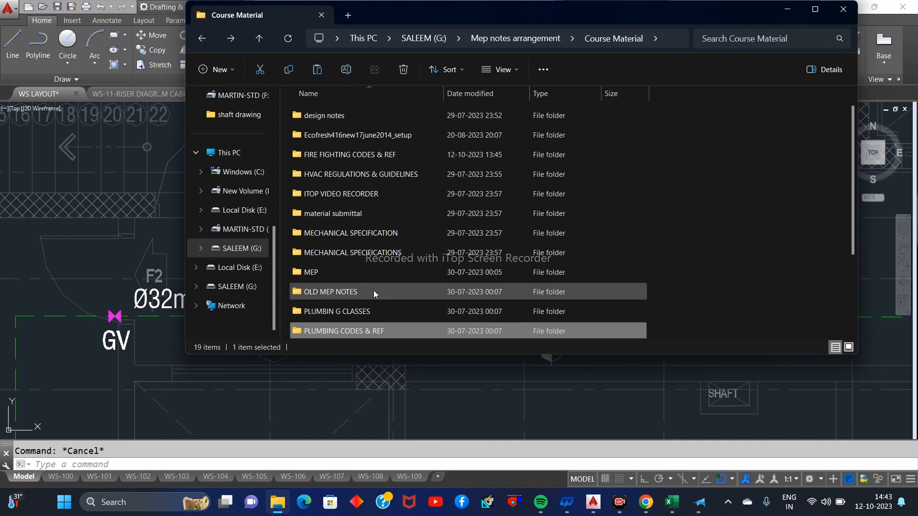
Look through the MEP folder and the folders on the G: drive for water supply project drawings
double_click(383, 271)
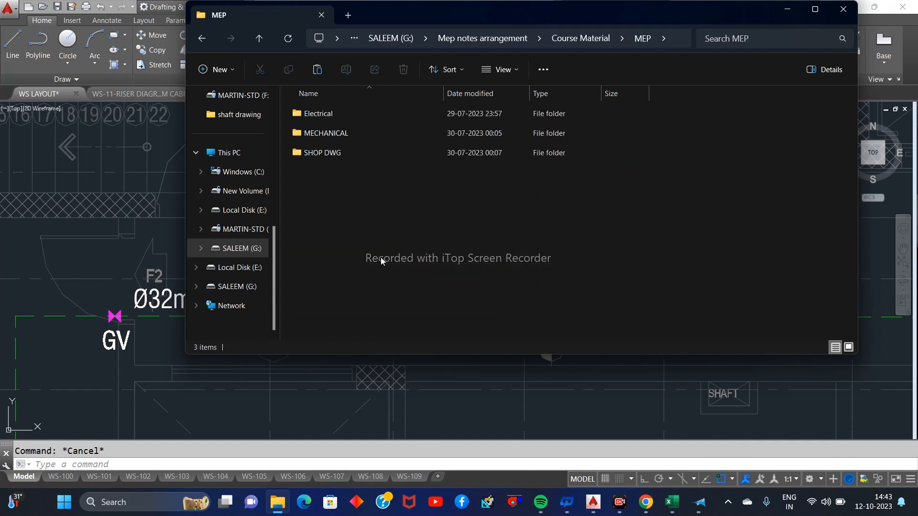
click(226, 162)
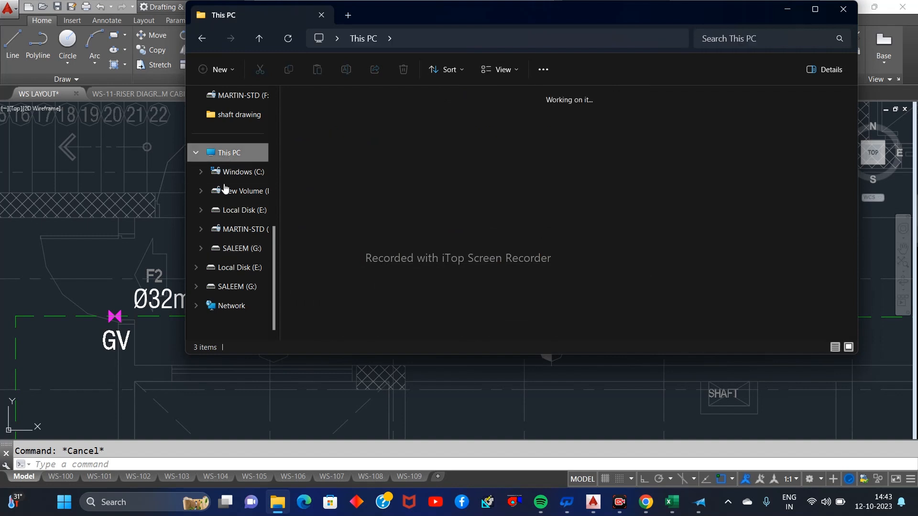
double_click(552, 153)
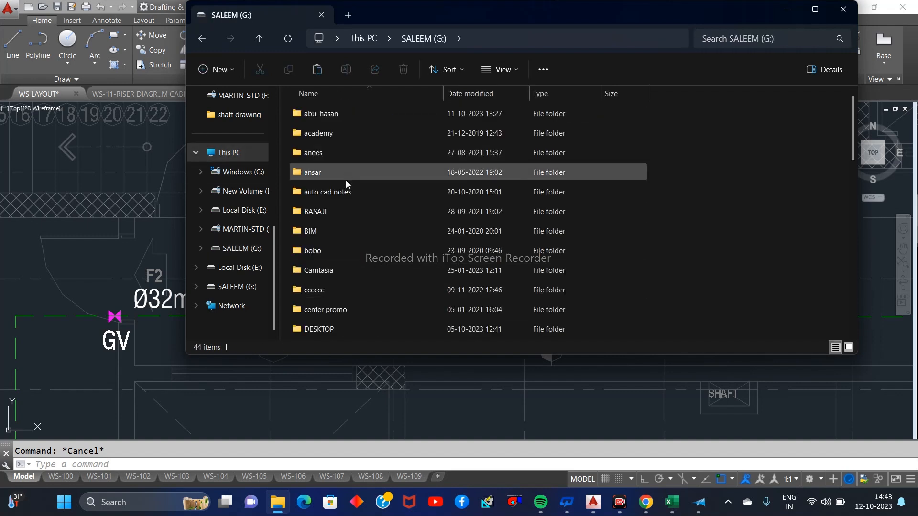
scroll(347, 173, down, 2)
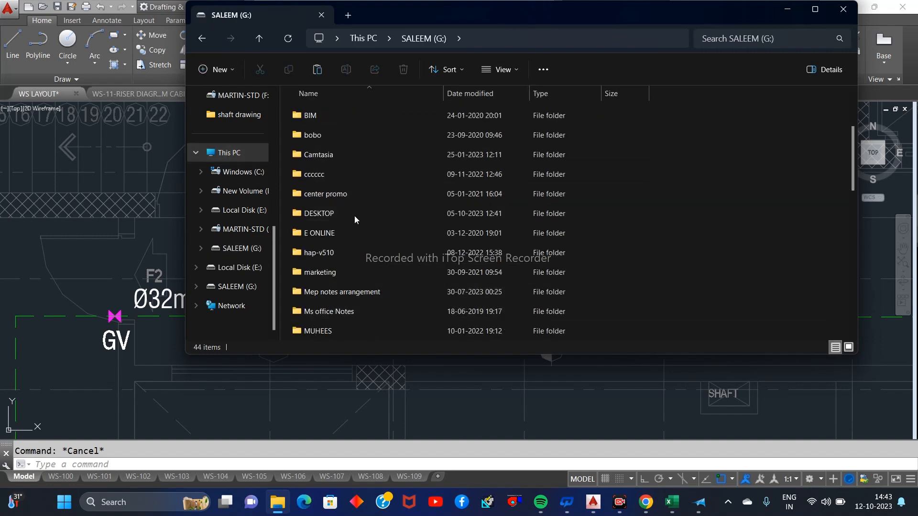
scroll(350, 220, up, 2)
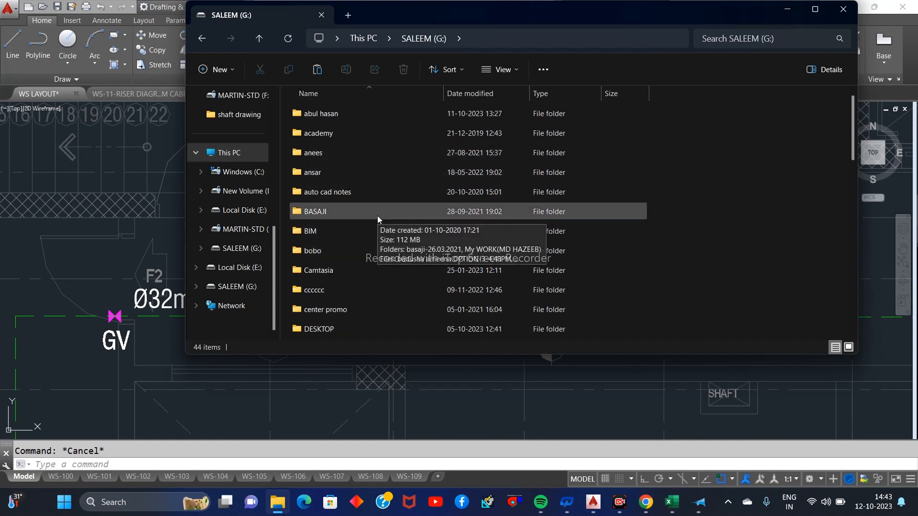
click(374, 272)
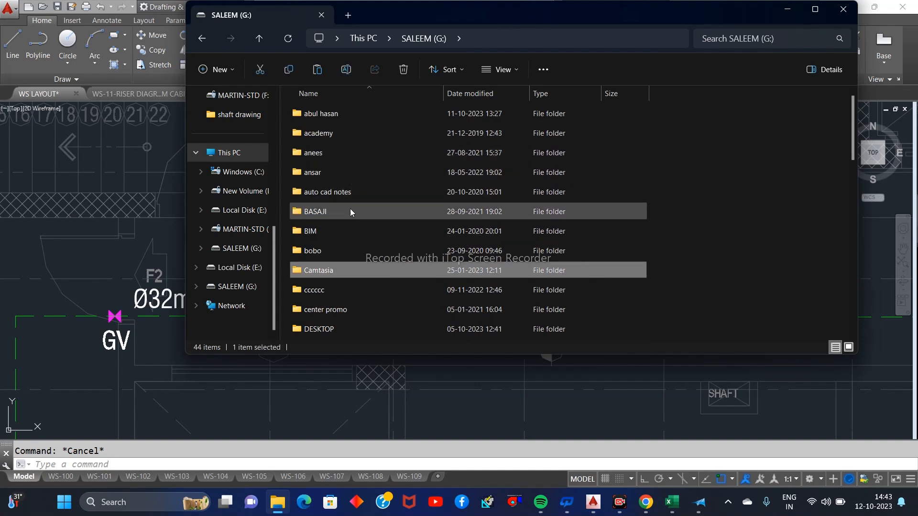
scroll(360, 256, down, 4)
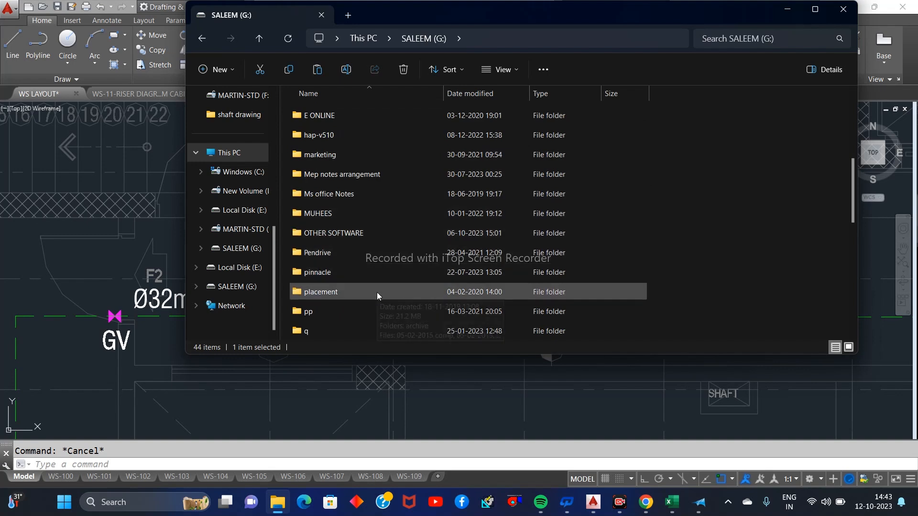
scroll(363, 200, up, 3)
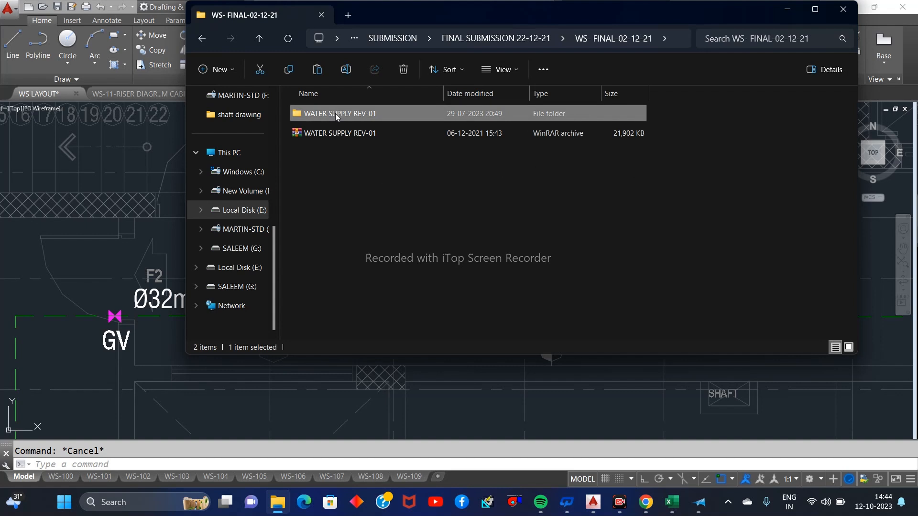
Open the WS-102-FIRST FLOOR PLAN drawing from the WATER SUPPLY REV-01 folder, ignoring the missing SHX files, and display its model space
click(335, 115)
click(348, 155)
double_click(355, 119)
double_click(355, 115)
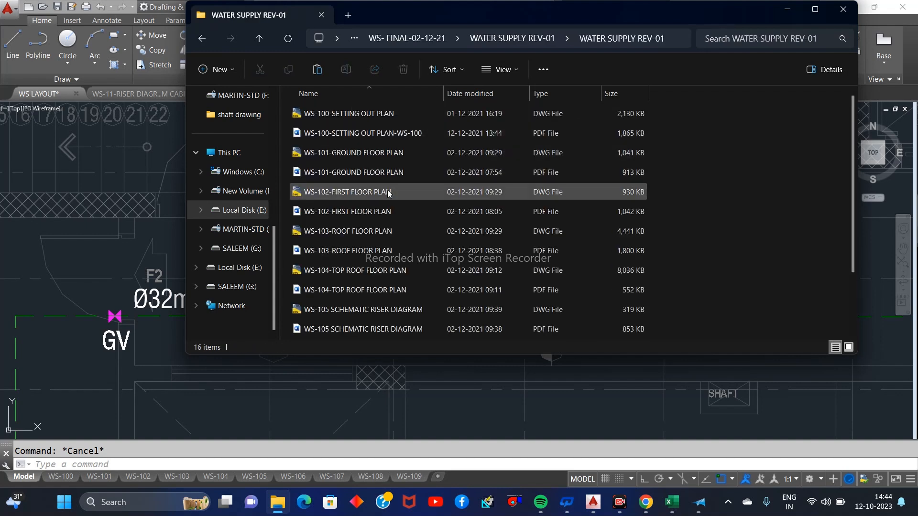
click(363, 193)
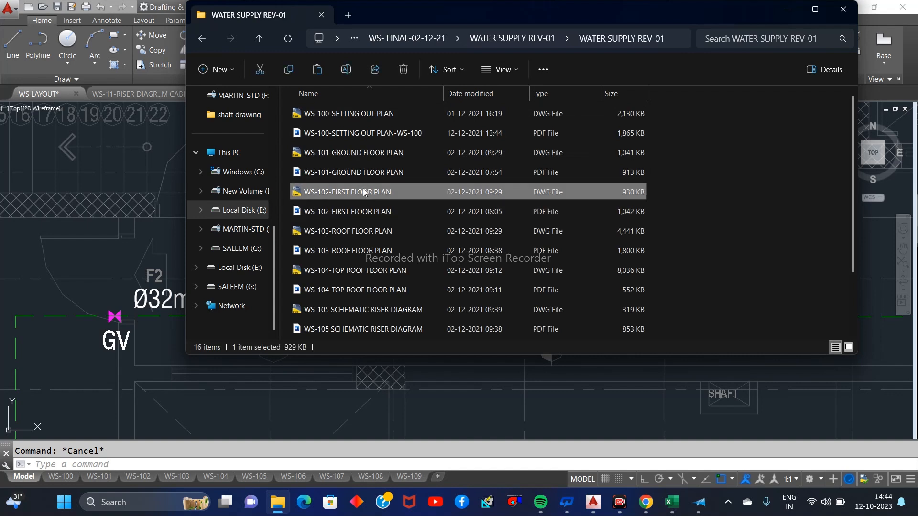
double_click(363, 191)
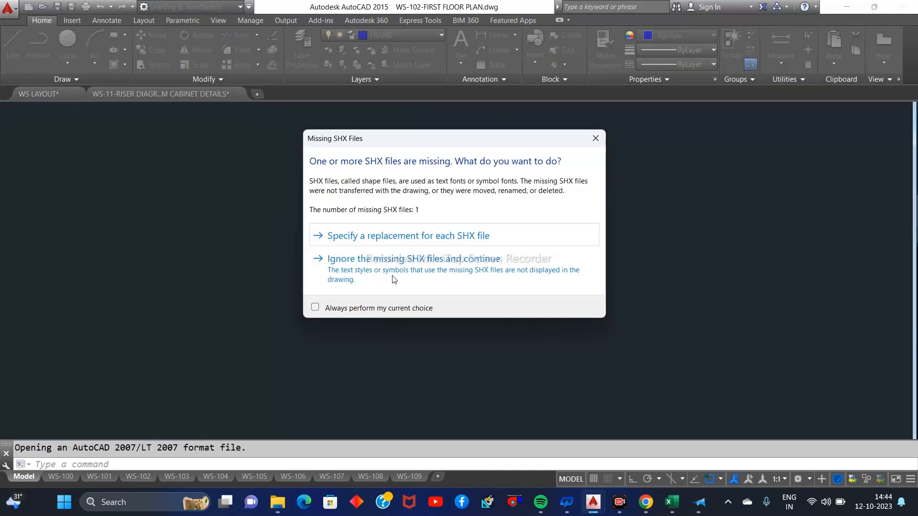
click(430, 272)
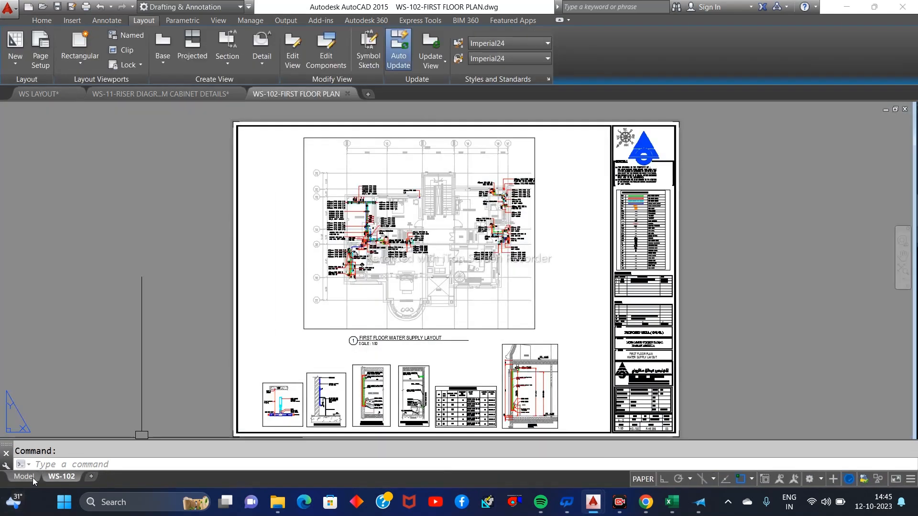
click(33, 477)
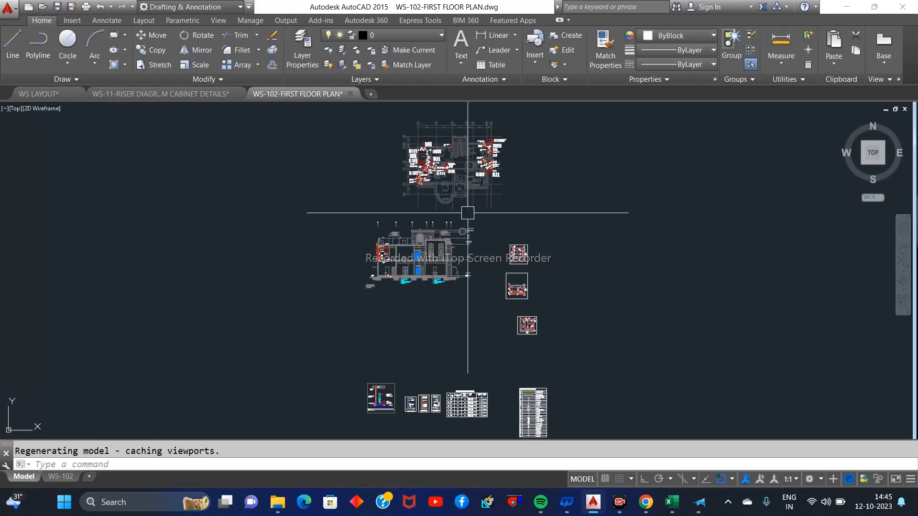
Examine the toilet's wash basin hot and cold water connections, including the WHA symbols and the pipe size and level label
scroll(482, 143, up, 6)
scroll(502, 205, up, 4)
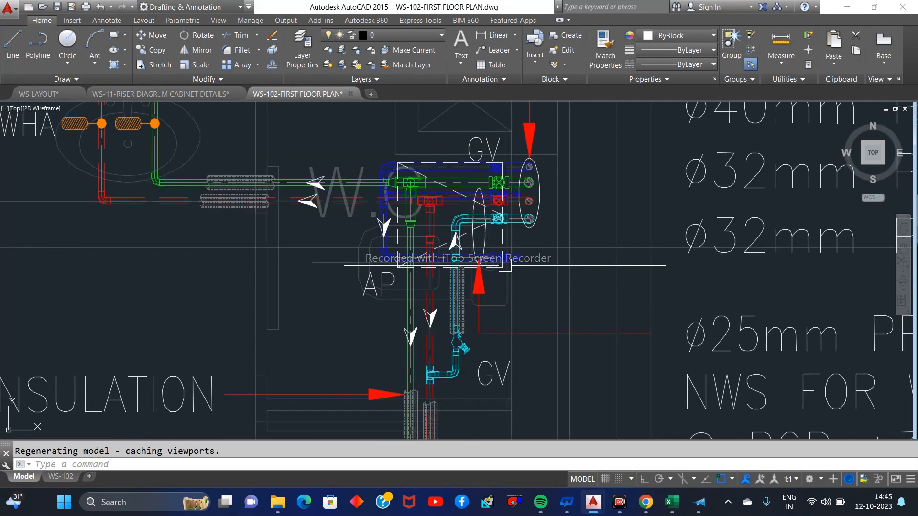
scroll(581, 232, down, 1)
scroll(581, 232, down, 3)
scroll(459, 183, up, 4)
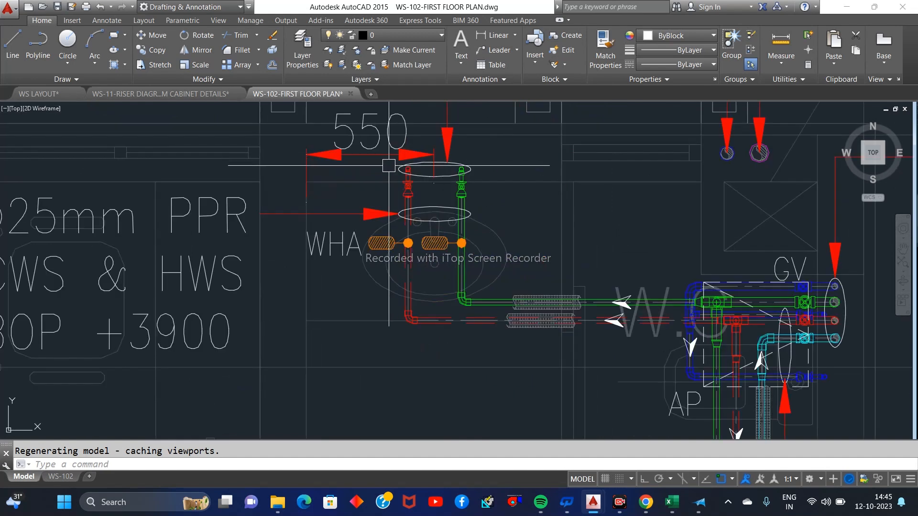
scroll(462, 184, up, 4)
scroll(470, 186, down, 4)
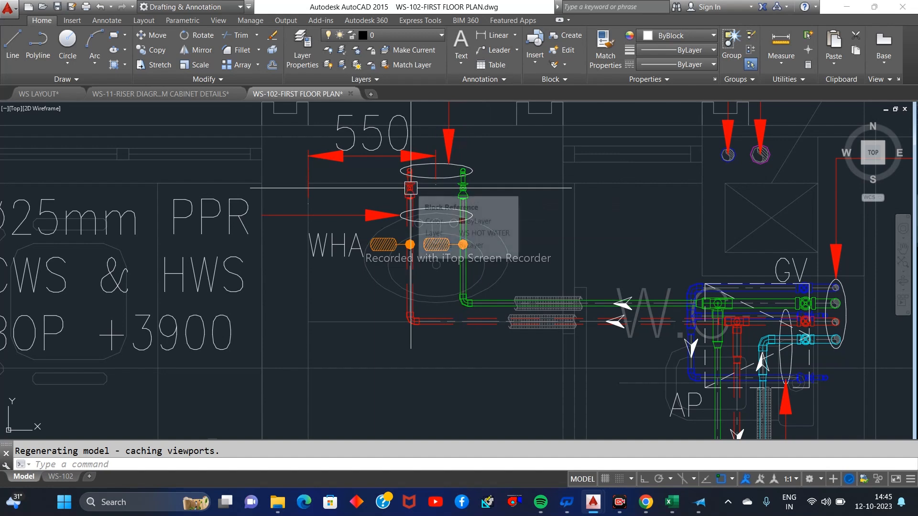
scroll(459, 215, up, 4)
click(473, 258)
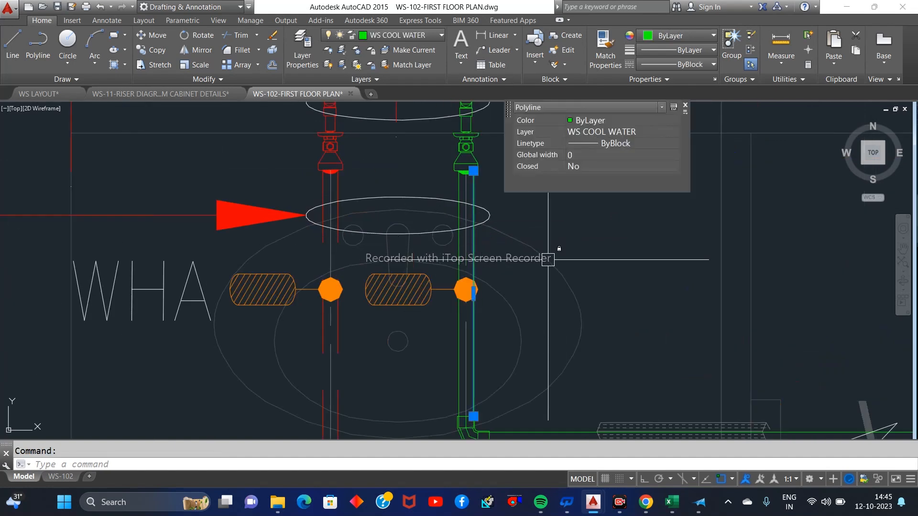
key(Escape)
scroll(550, 253, down, 3)
scroll(550, 253, up, 2)
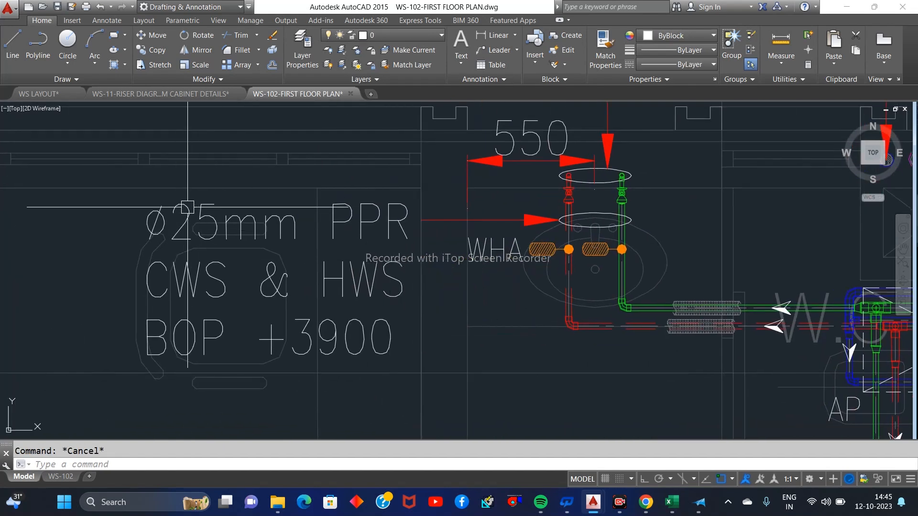
scroll(588, 232, up, 3)
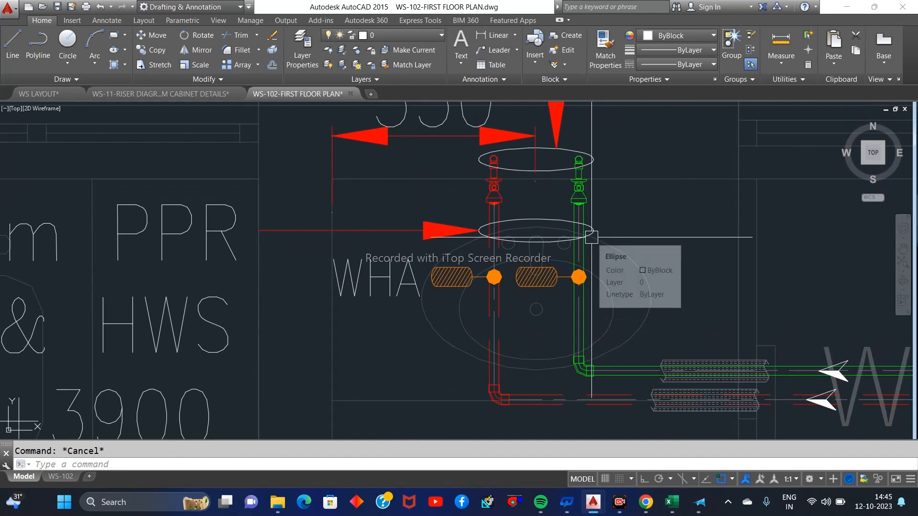
scroll(590, 236, down, 2)
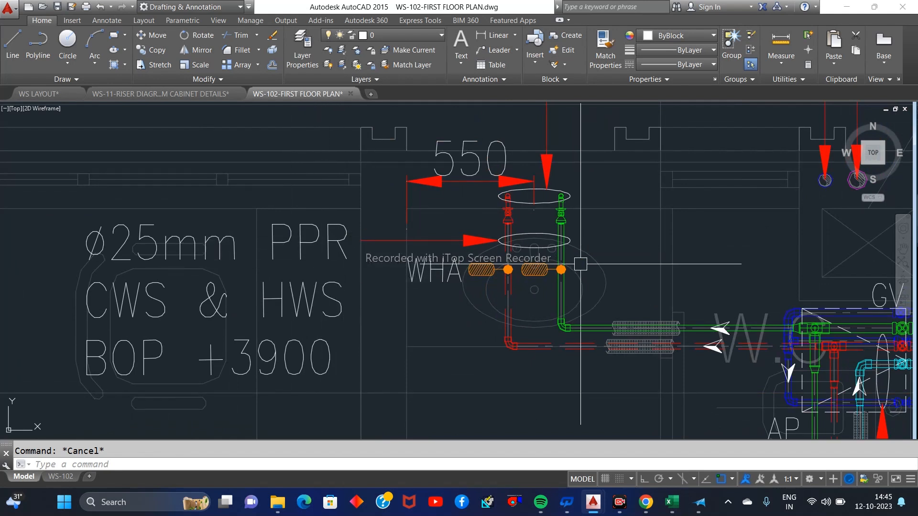
Follow the hot and cold water pipes from the wash basin elbows past the insulation and gate valves to the shower connections
middle_drag(579, 258, 492, 266)
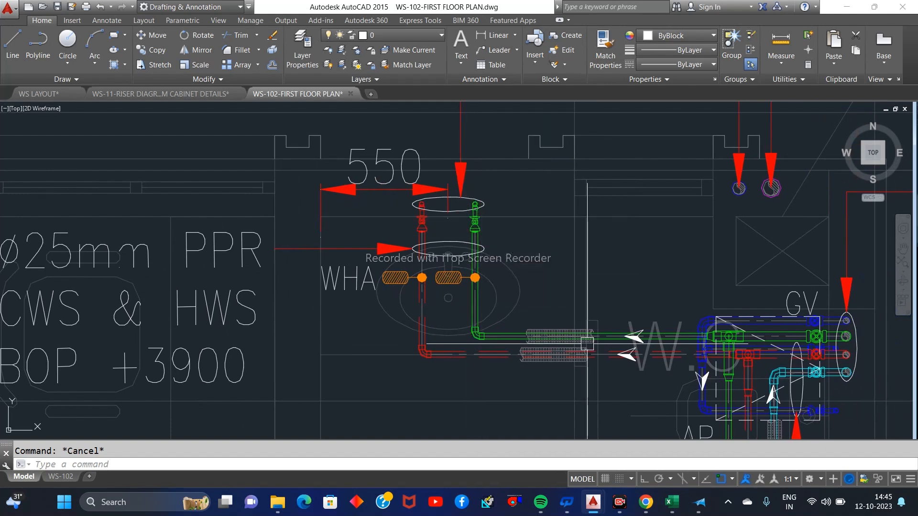
scroll(477, 231, up, 2)
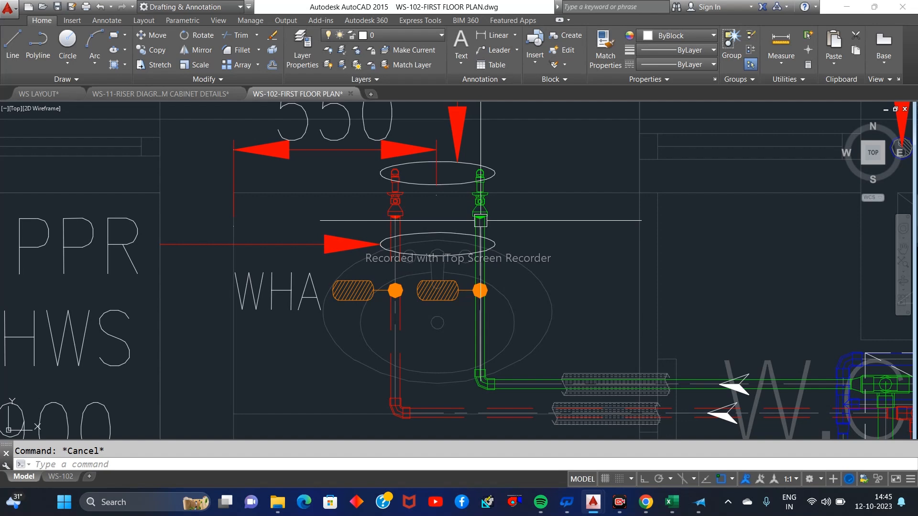
middle_drag(500, 384, 498, 311)
scroll(498, 311, up, 4)
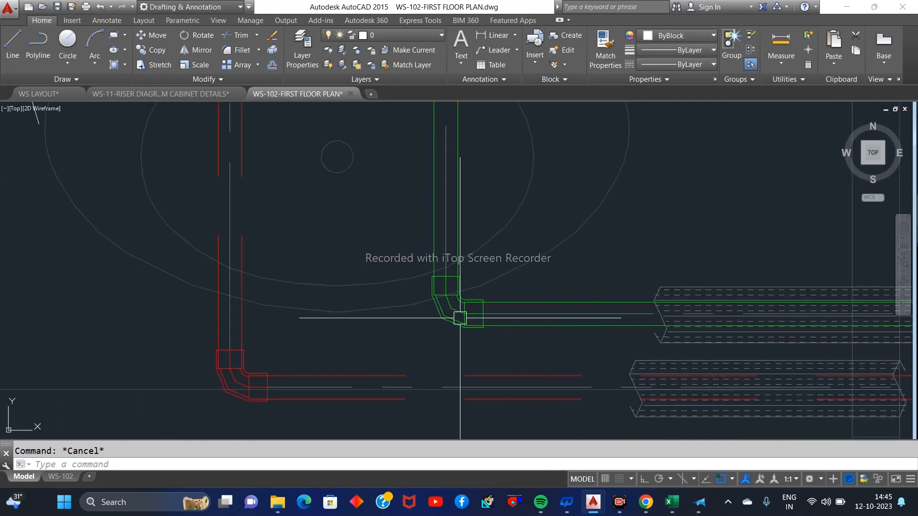
scroll(439, 272, down, 4)
middle_drag(593, 300, 336, 285)
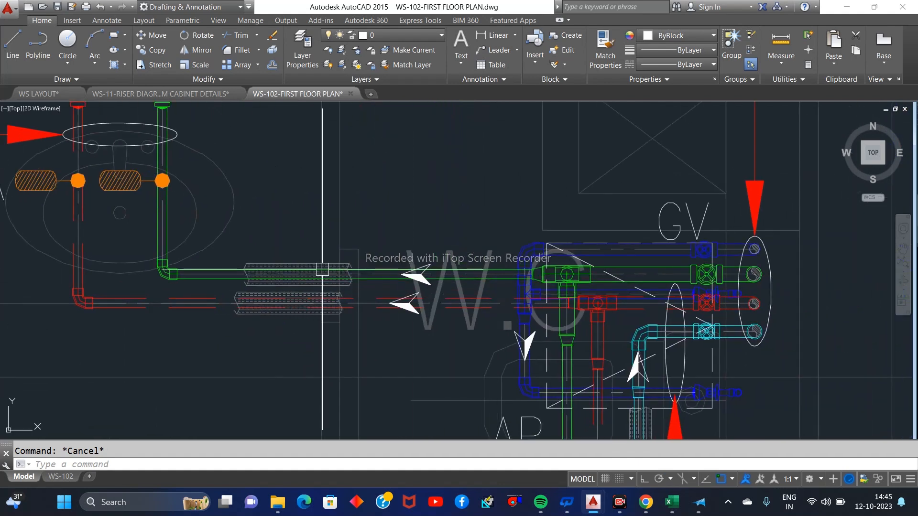
scroll(481, 247, down, 4)
middle_drag(575, 354, 608, 279)
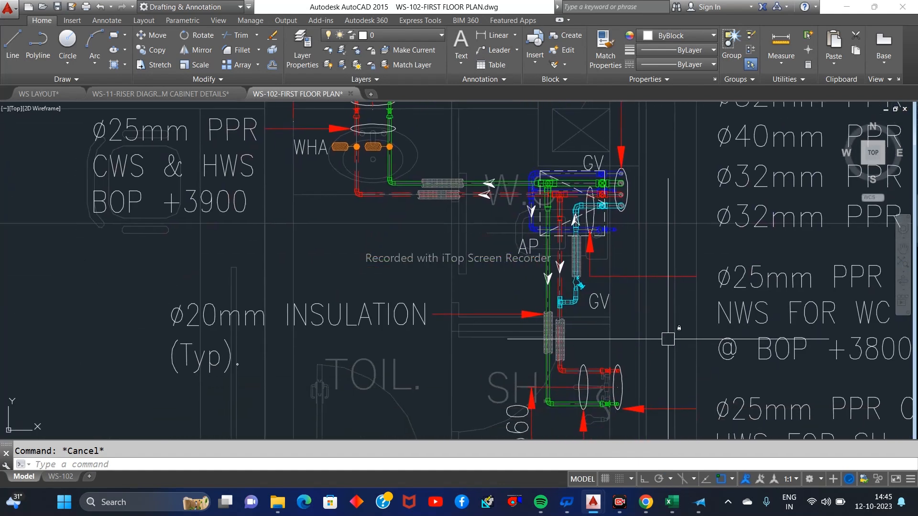
scroll(660, 335, down, 4)
scroll(600, 386, up, 4)
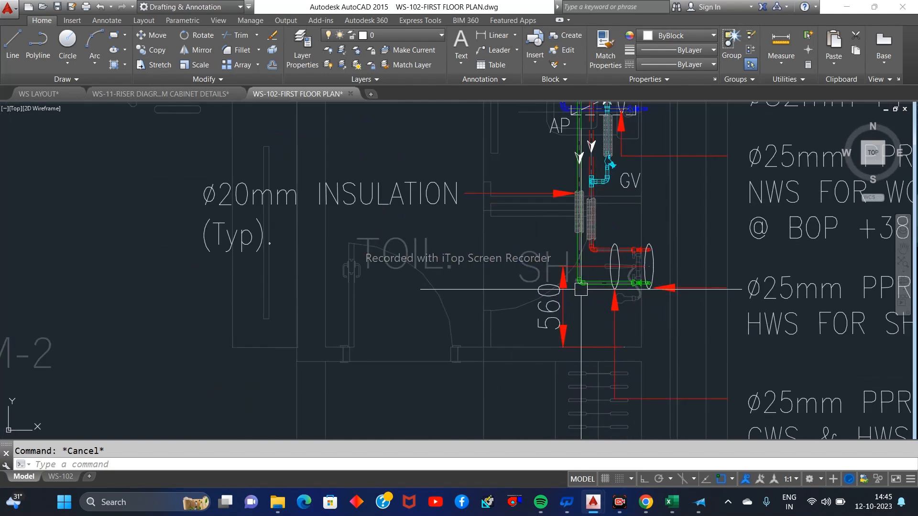
scroll(581, 290, up, 2)
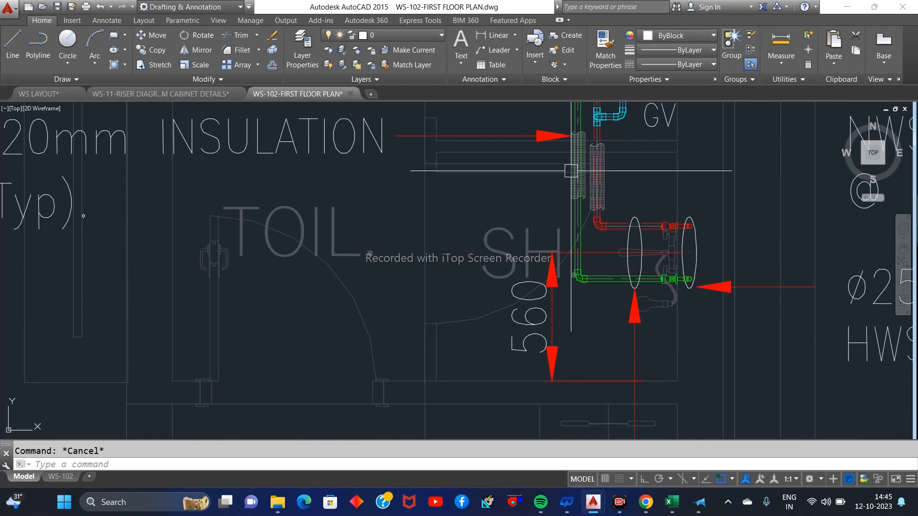
scroll(600, 211, down, 4)
scroll(587, 226, up, 2)
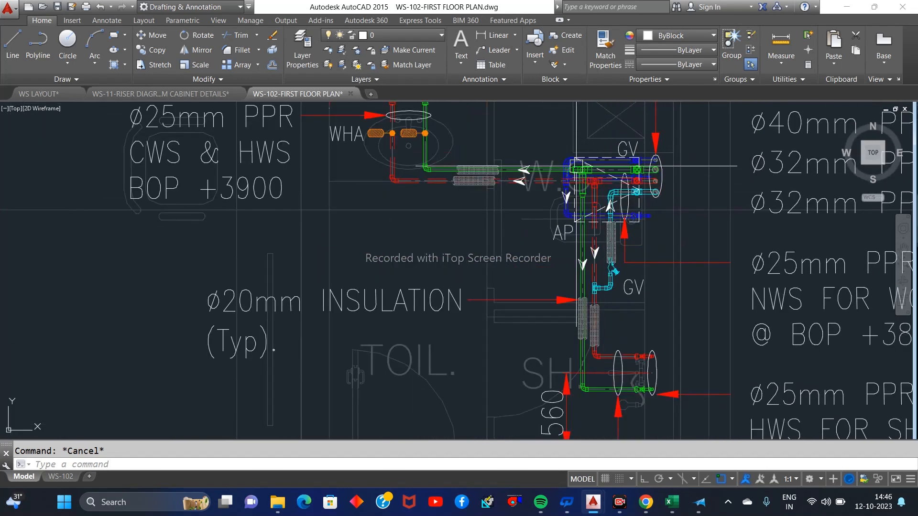
Review the wash basin branch again and compare it with the water supply layout of the whole first floor
middle_drag(526, 172, 531, 241)
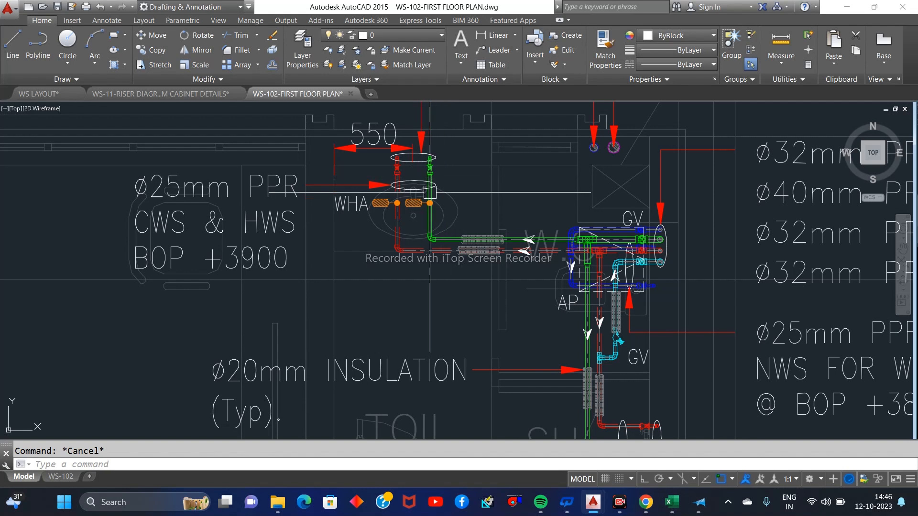
scroll(612, 239, up, 4)
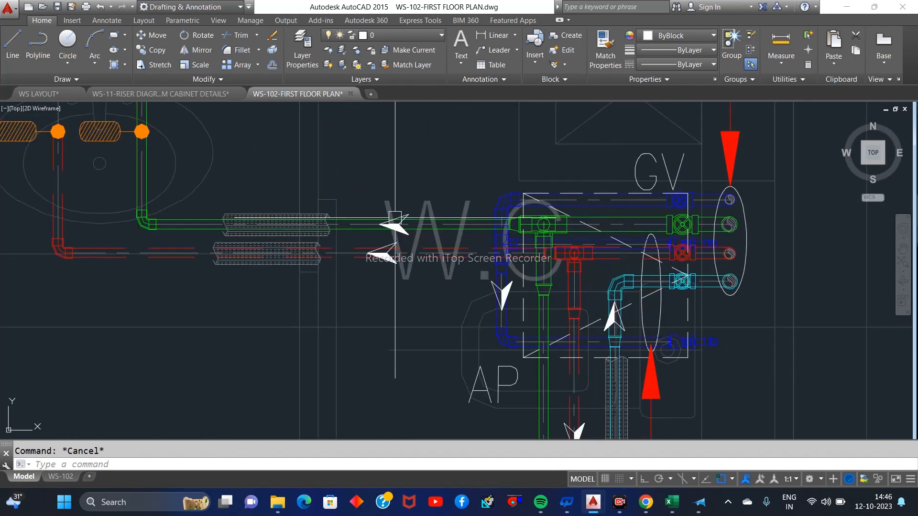
middle_drag(179, 200, 509, 280)
middle_drag(384, 161, 381, 250)
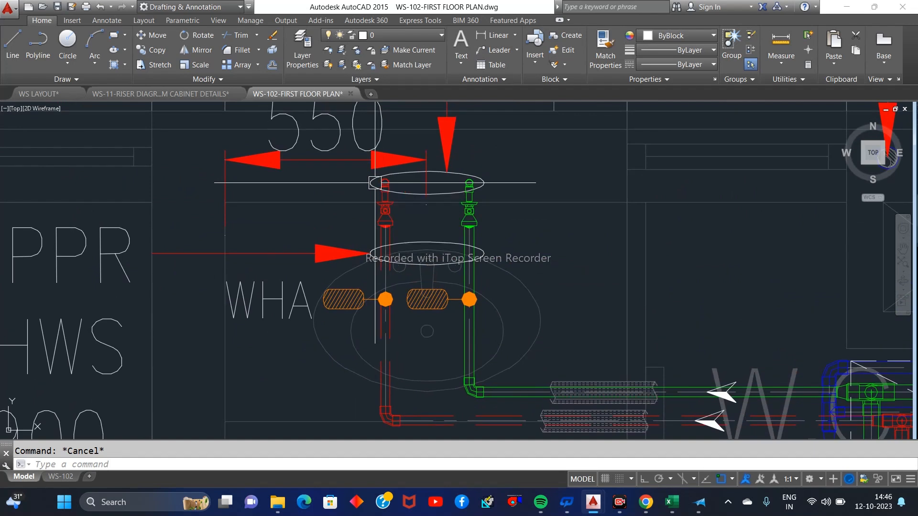
scroll(375, 183, down, 10)
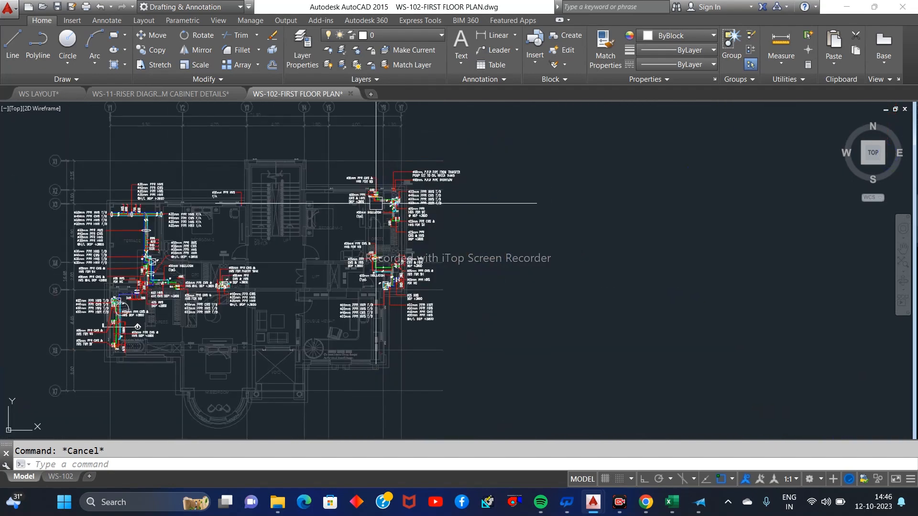
scroll(373, 201, up, 10)
mouse_move(482, 235)
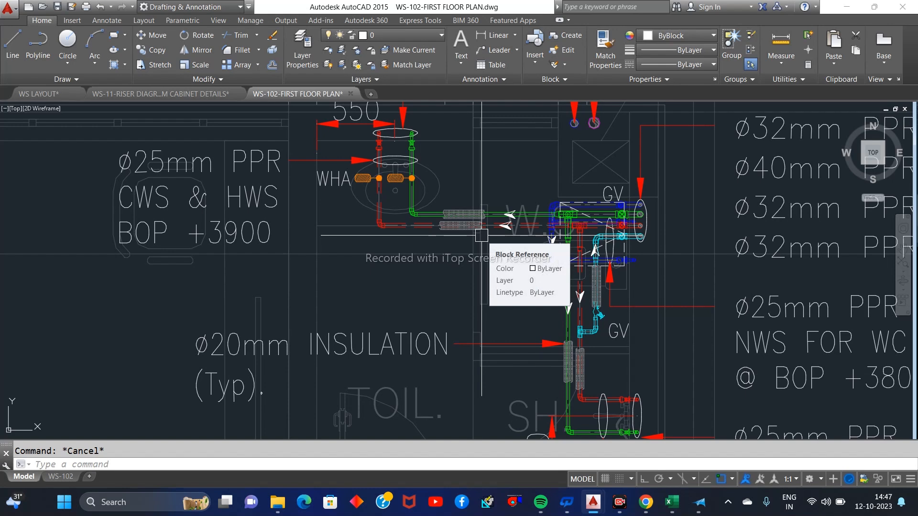
Inspect the insulation sleeves on the basin branch and the tees and gate valves at the riser pipes
scroll(482, 236, up, 5)
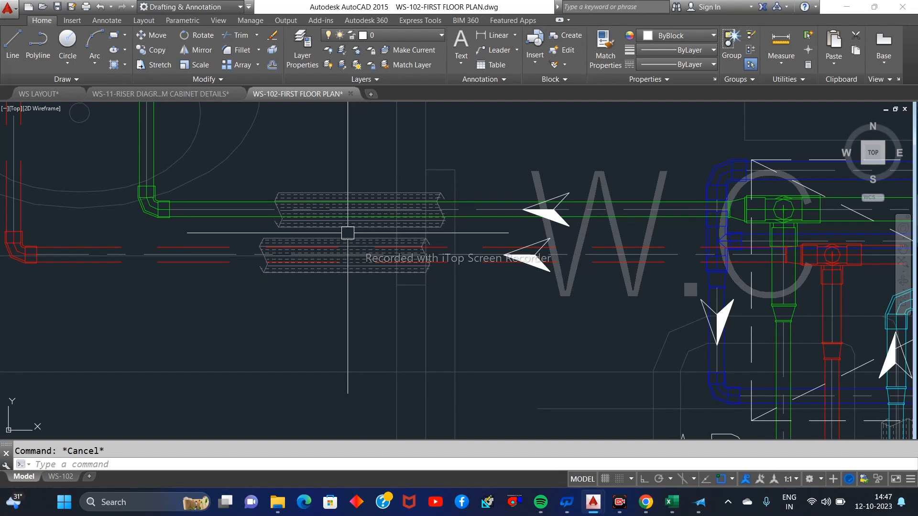
scroll(383, 249, down, 3)
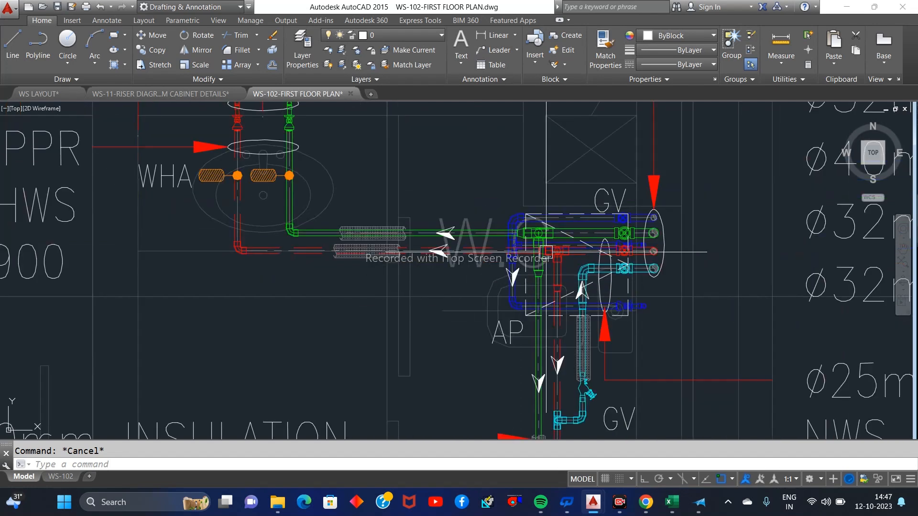
scroll(598, 218, up, 2)
middle_drag(255, 269, 395, 282)
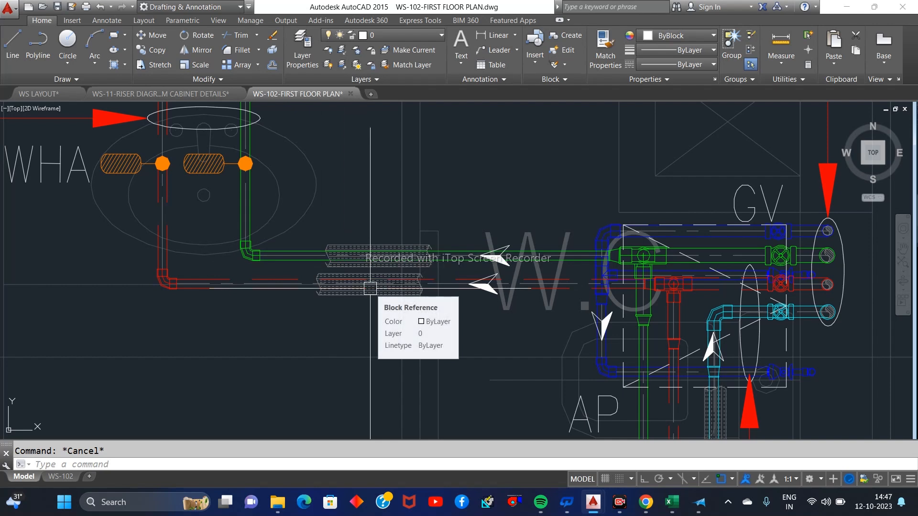
scroll(370, 288, down, 3)
scroll(653, 256, up, 5)
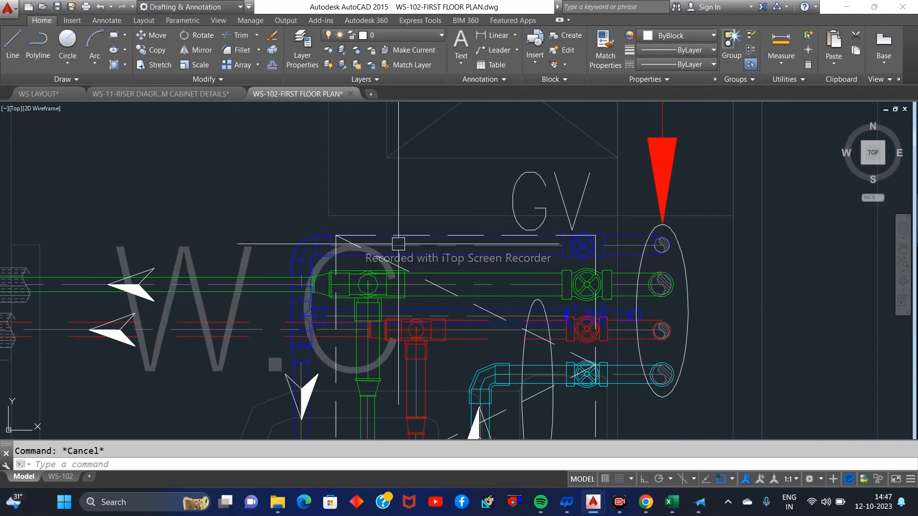
scroll(625, 246, down, 5)
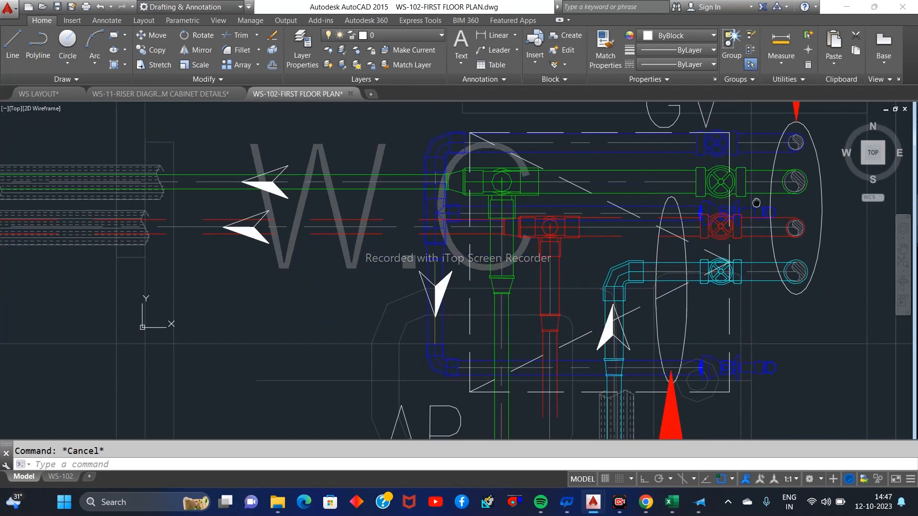
Trace the piping from the wash basin connections to the risers and the WC supply line near the AP label
scroll(493, 252, up, 3)
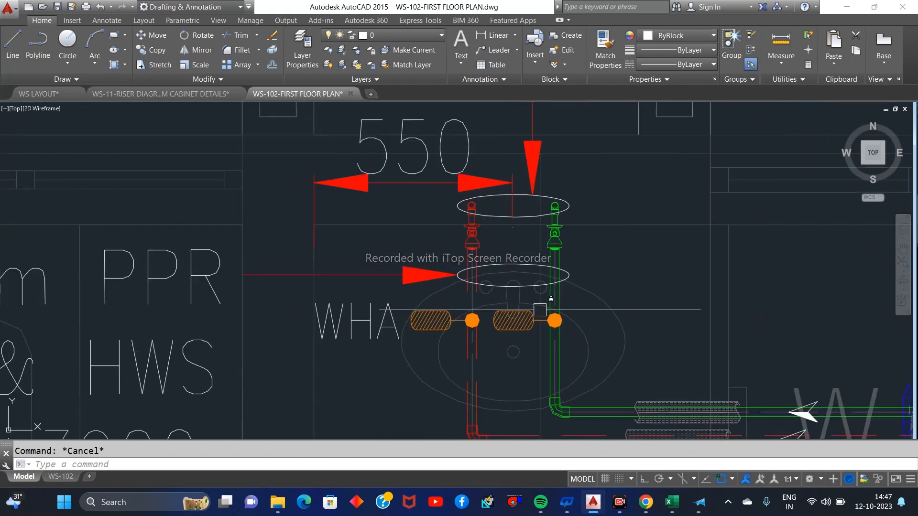
scroll(529, 287, up, 2)
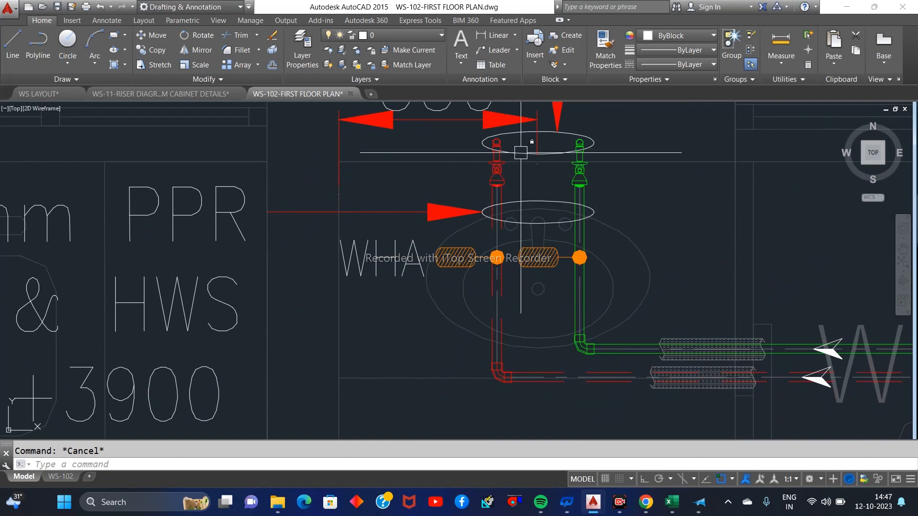
mouse_move(520, 153)
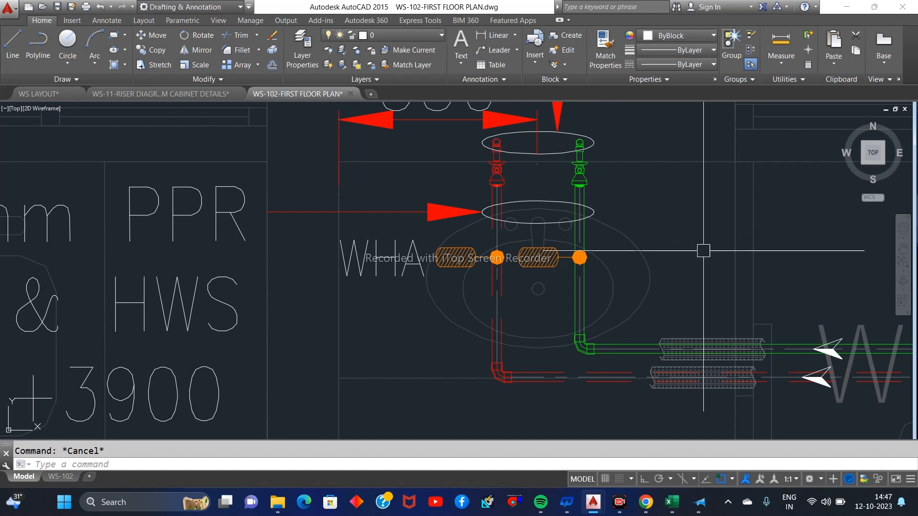
middle_drag(703, 252, 243, 179)
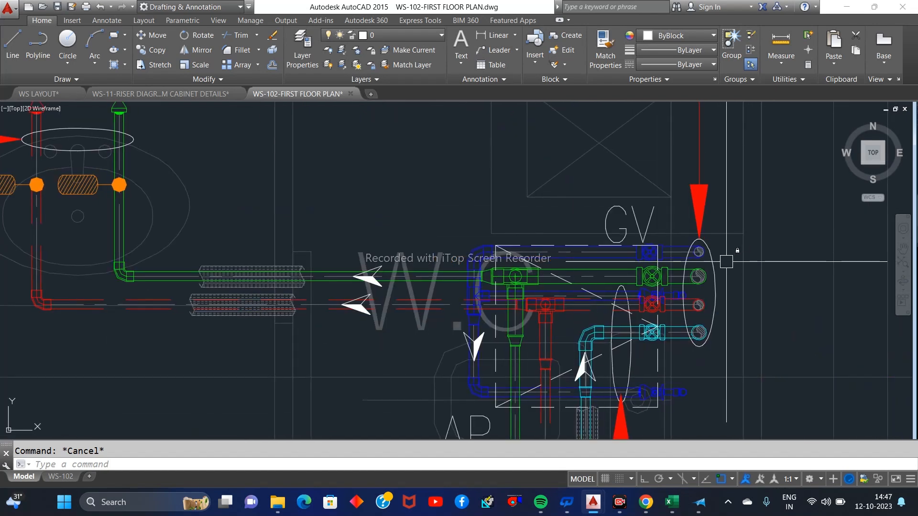
middle_drag(598, 384, 610, 255)
scroll(707, 281, up, 2)
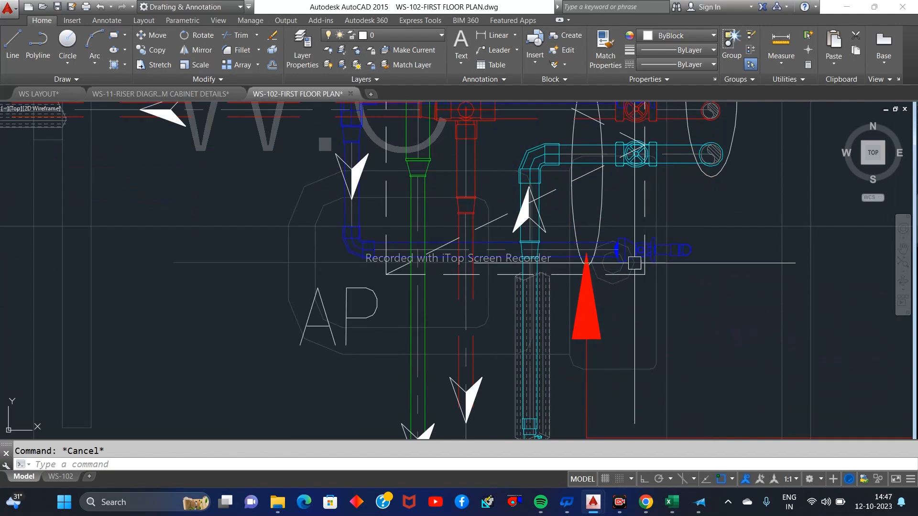
Examine the blue NWS connections for the WC and the gate valves on the four riser pipes
mouse_move(656, 260)
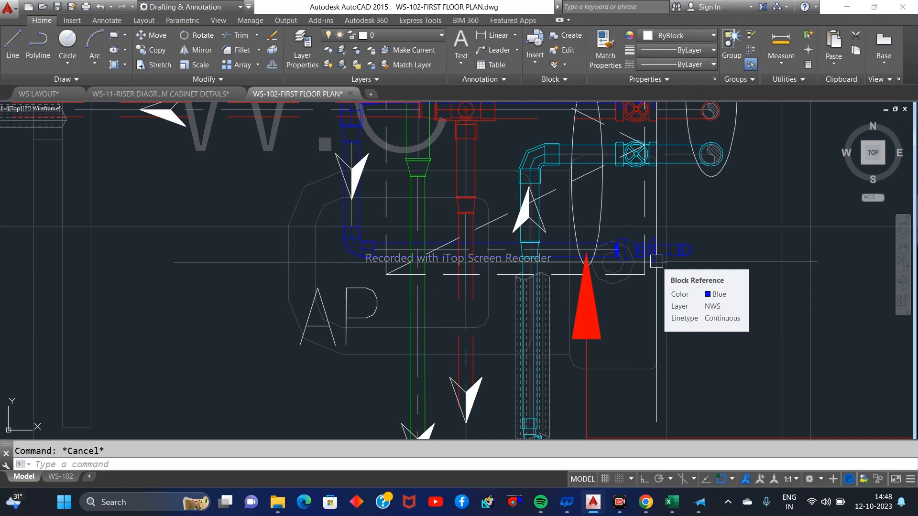
scroll(609, 309, down, 2)
middle_drag(634, 164, 635, 209)
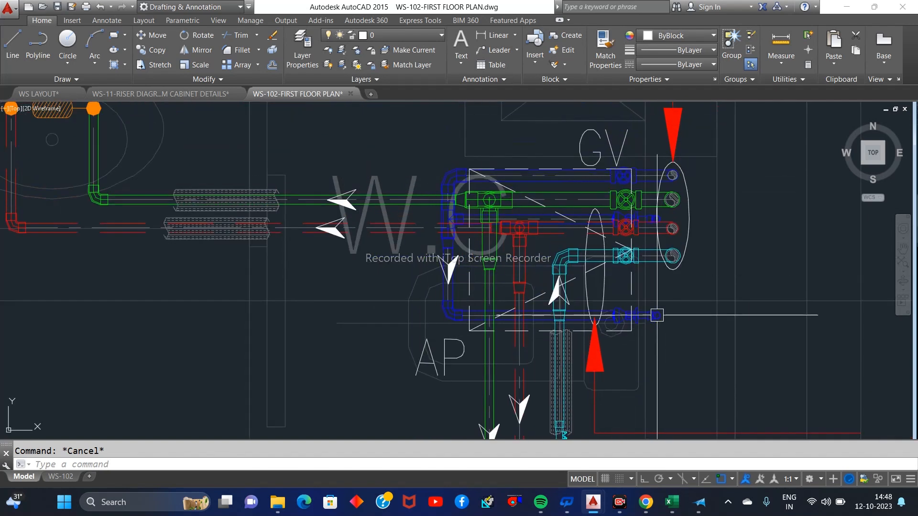
scroll(638, 194, up, 4)
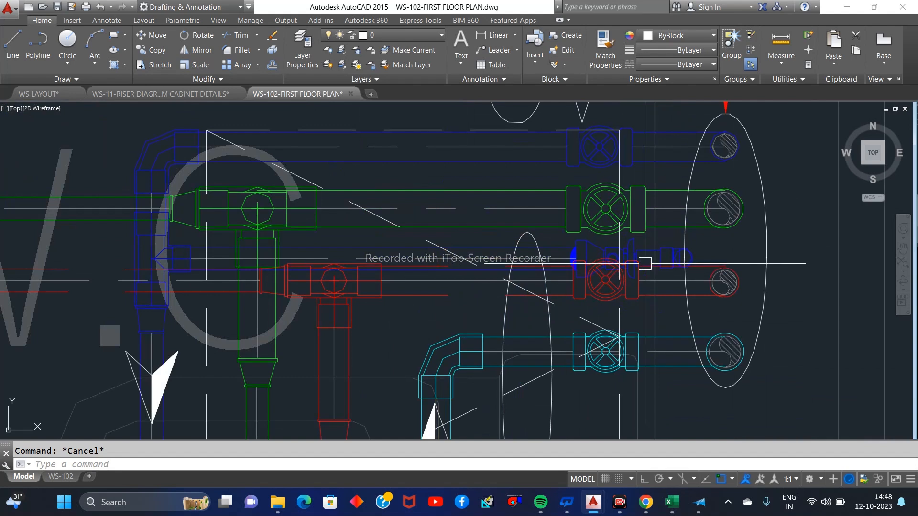
scroll(645, 263, down, 4)
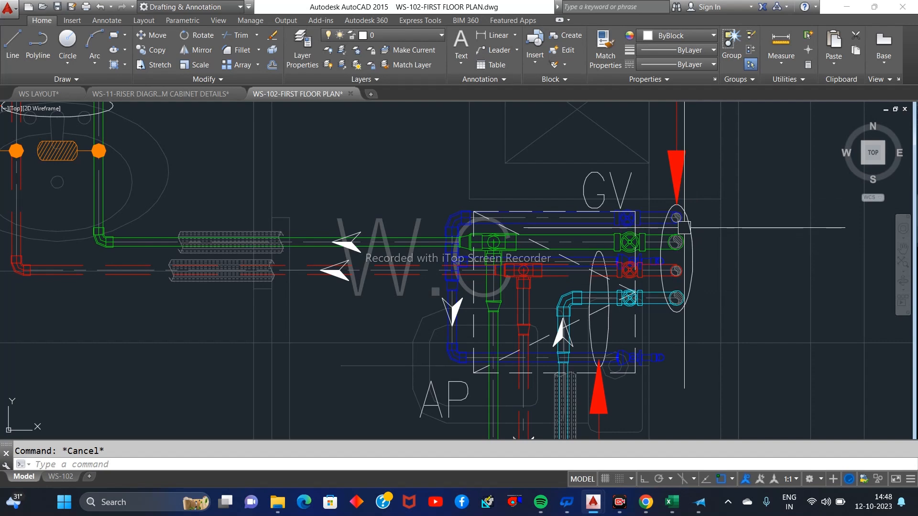
scroll(684, 281, up, 2)
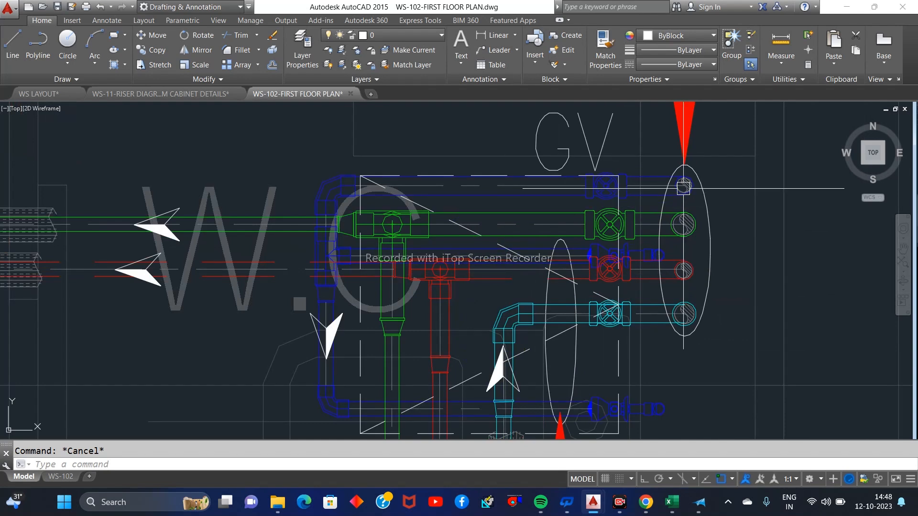
Trace the cyan return pipe from its gate valve below the AP label up to the risers and compare it with the surrounding floor layout
scroll(621, 248, down, 2)
middle_drag(592, 376, 600, 246)
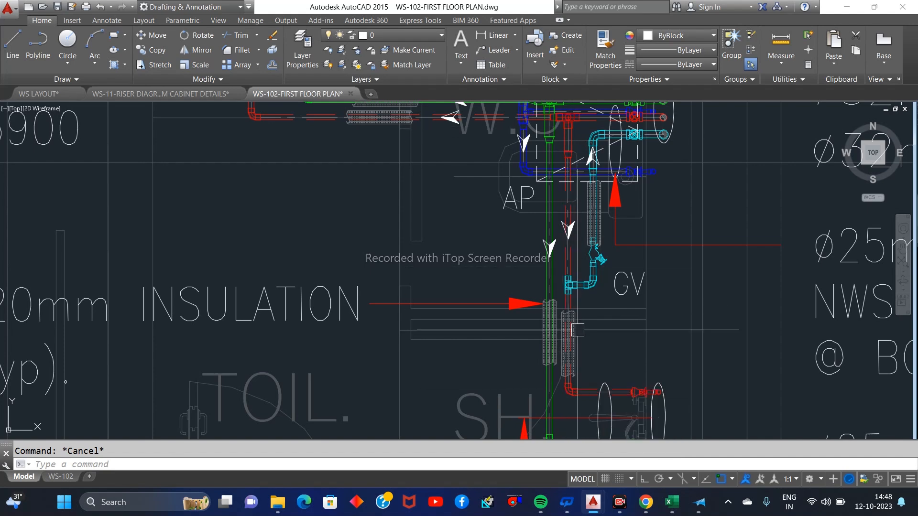
scroll(582, 294, up, 4)
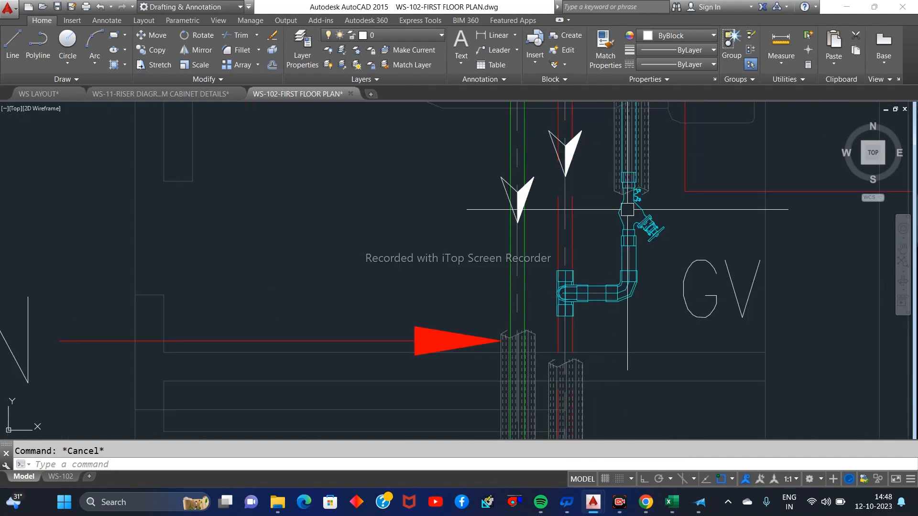
scroll(648, 281, down, 4)
scroll(649, 281, down, 3)
scroll(706, 203, up, 5)
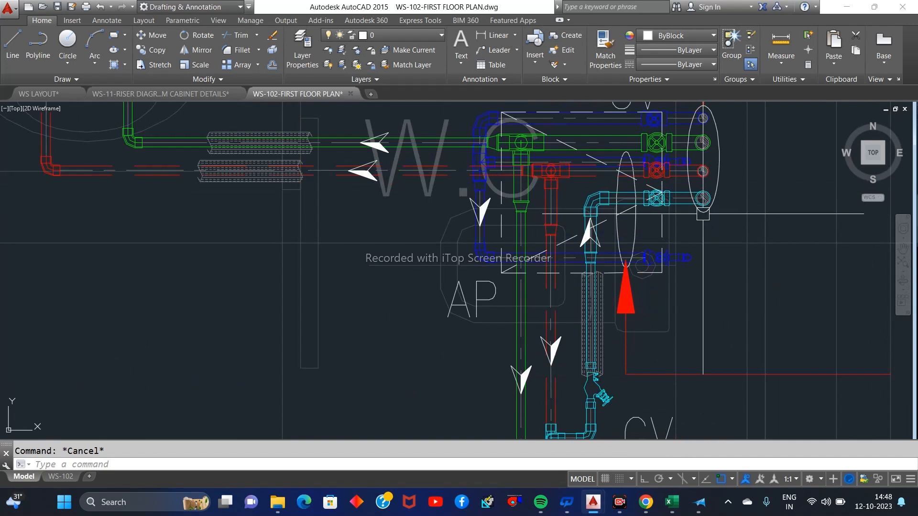
scroll(703, 213, down, 5)
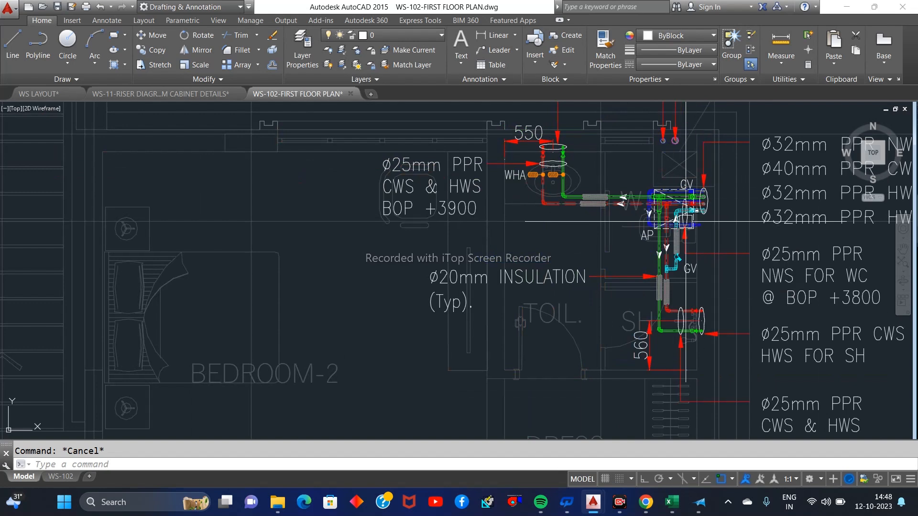
scroll(525, 254, down, 5)
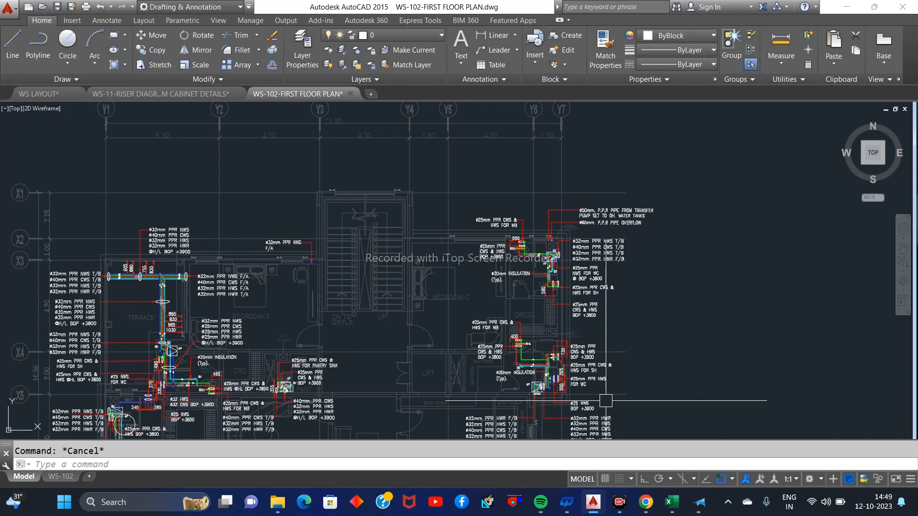
Inspect the tees where the NWS, CWS, HWS and HWR pipes branch off the horizontal run above the terrace
scroll(149, 314, up, 5)
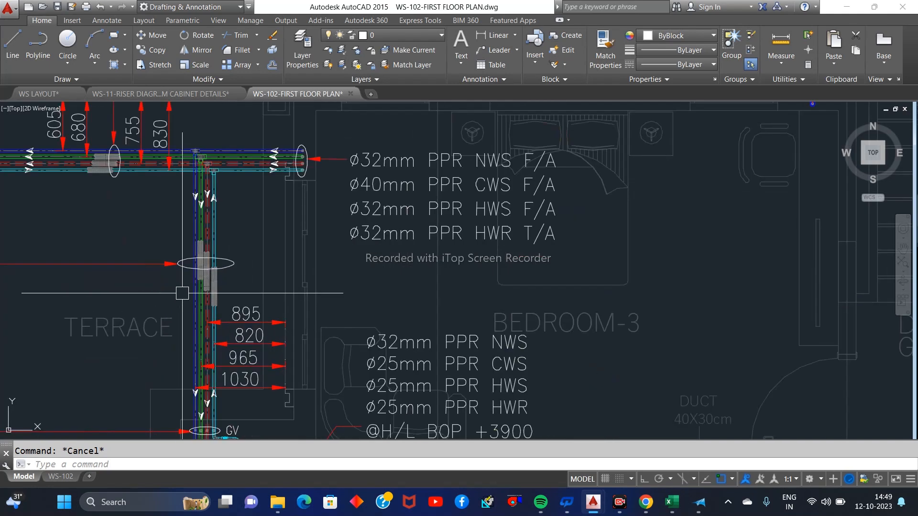
middle_drag(202, 244, 428, 272)
scroll(474, 181, up, 7)
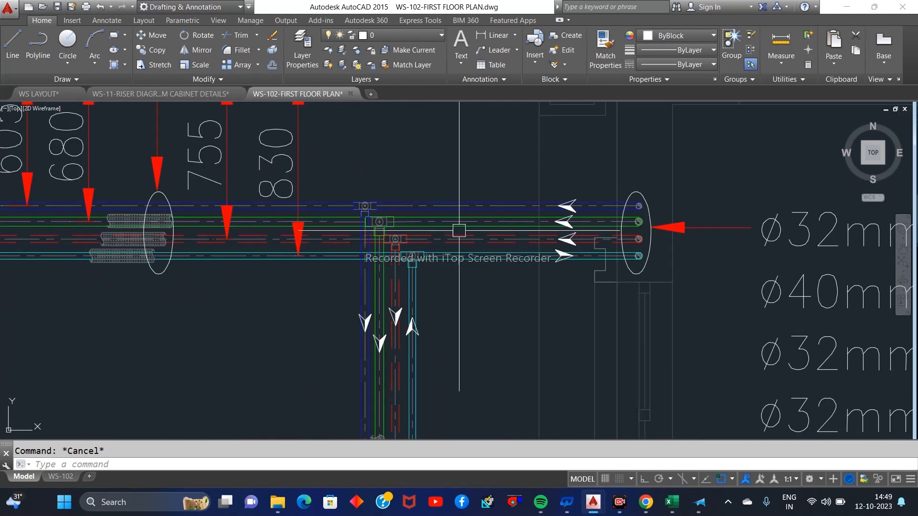
click(478, 184)
key(Escape)
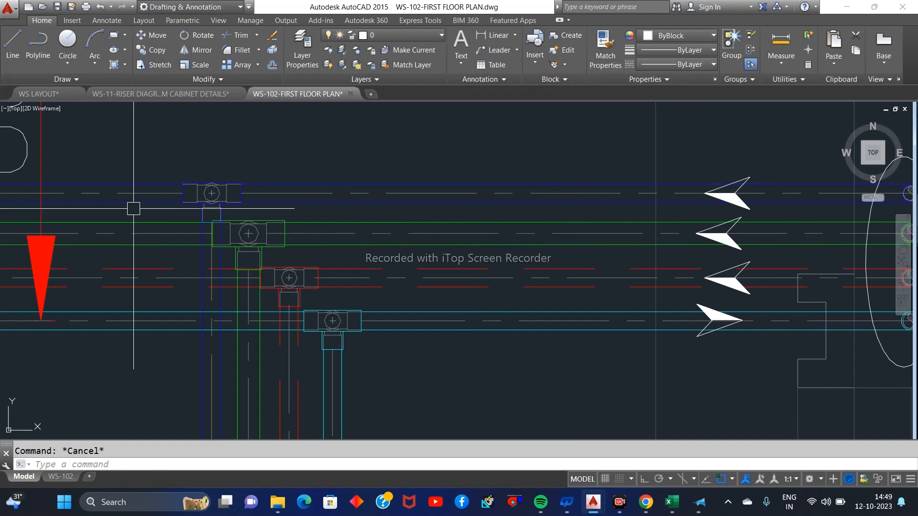
scroll(250, 143, up, 5)
scroll(361, 193, down, 2)
click(334, 141)
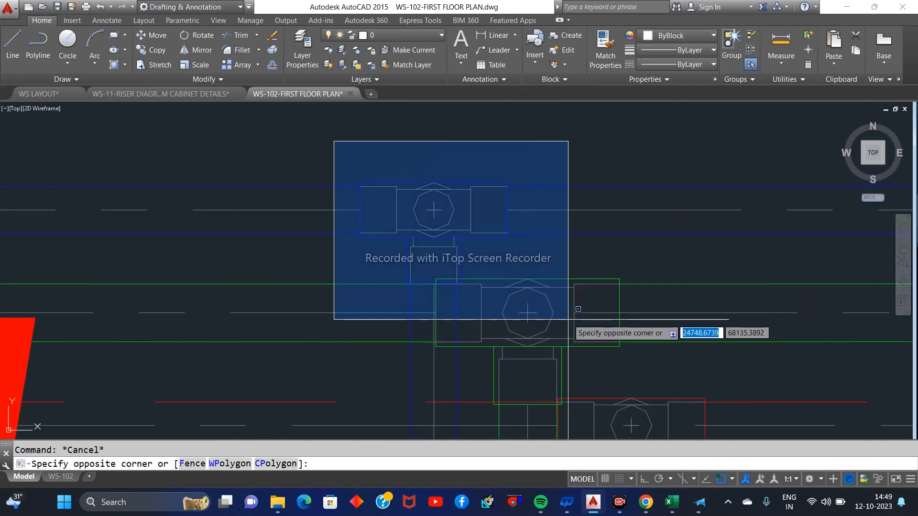
click(567, 317)
key(Escape)
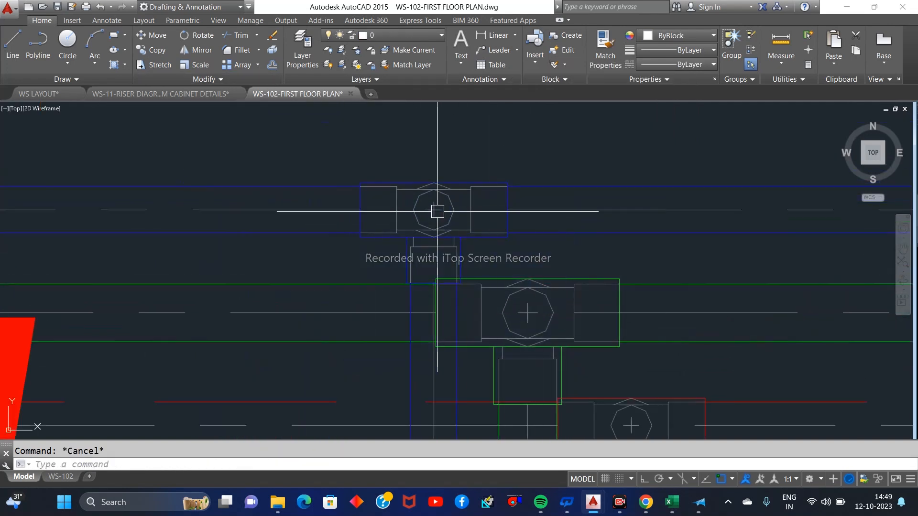
scroll(437, 210, down, 2)
scroll(498, 251, down, 5)
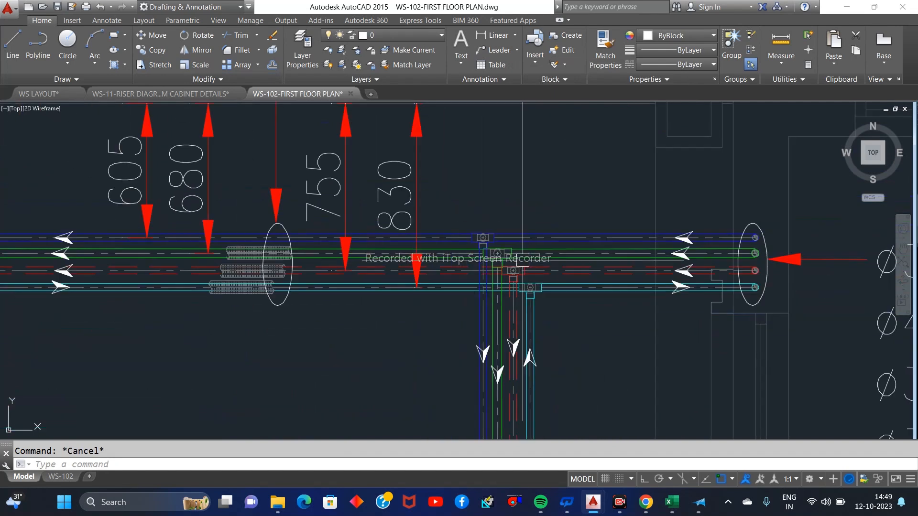
scroll(662, 297, down, 2)
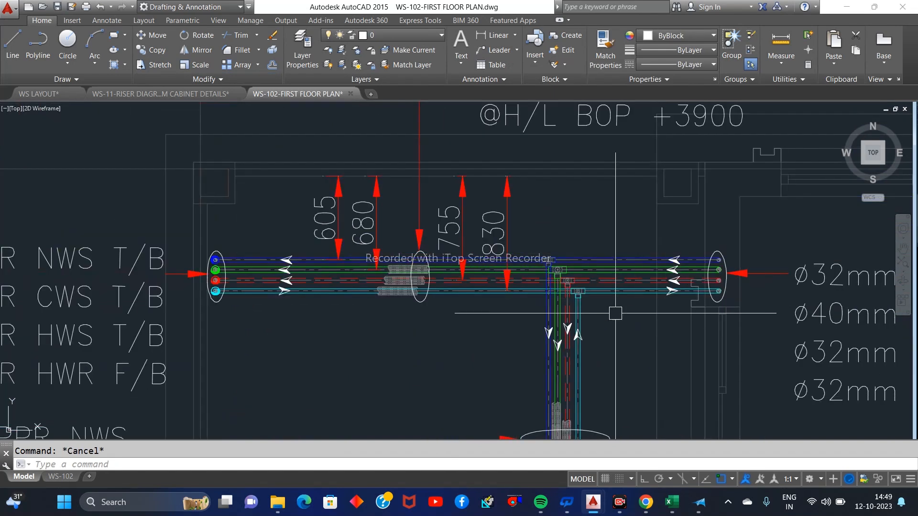
Read the pipe size and BOP level callouts for the terrace branch and match them to the four circled pipes
middle_drag(530, 213, 529, 262)
scroll(517, 247, down, 2)
middle_drag(532, 321, 630, 217)
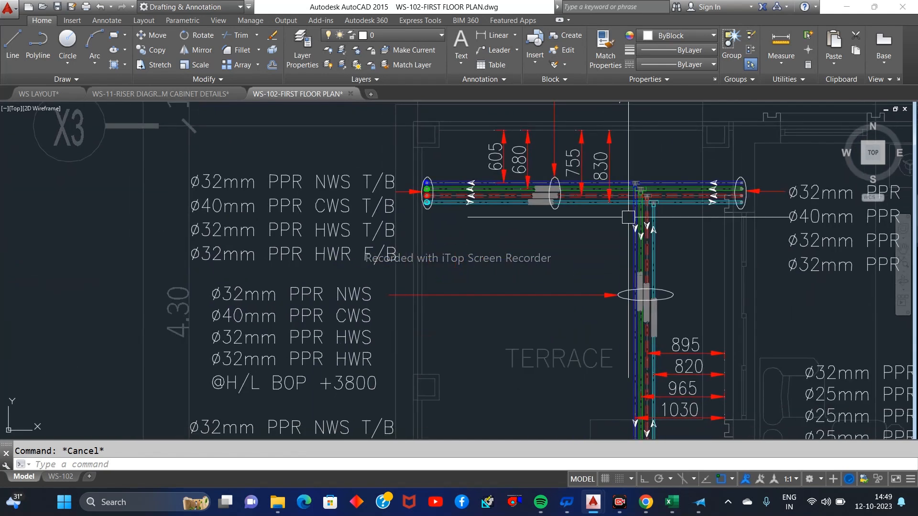
middle_drag(371, 287, 404, 227)
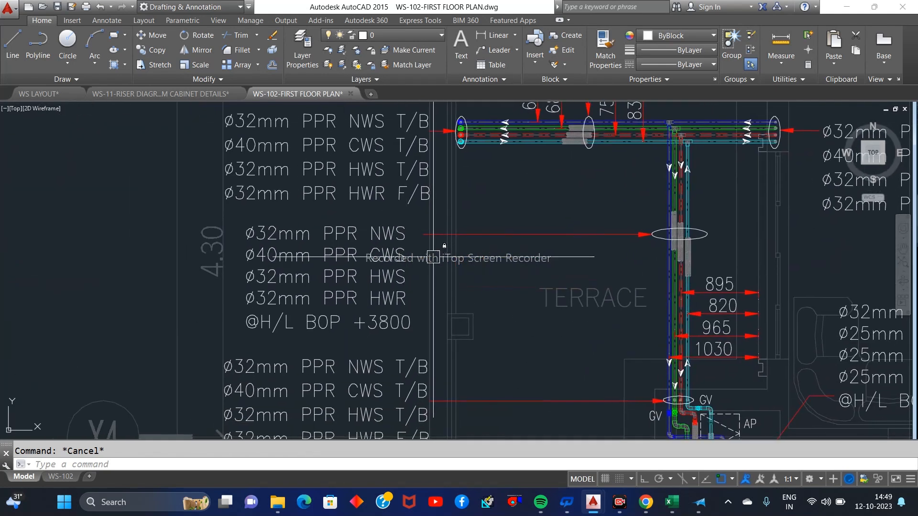
scroll(406, 258, down, 2)
scroll(334, 254, up, 4)
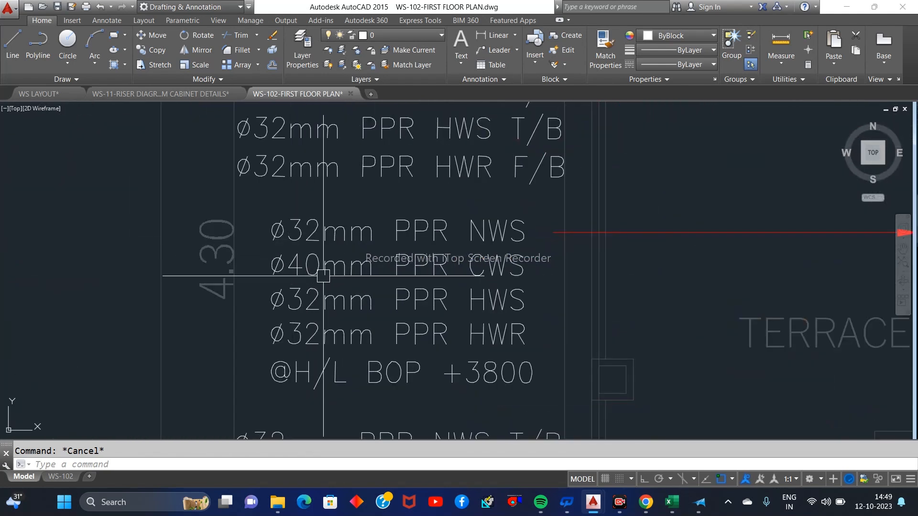
middle_drag(340, 337, 255, 347)
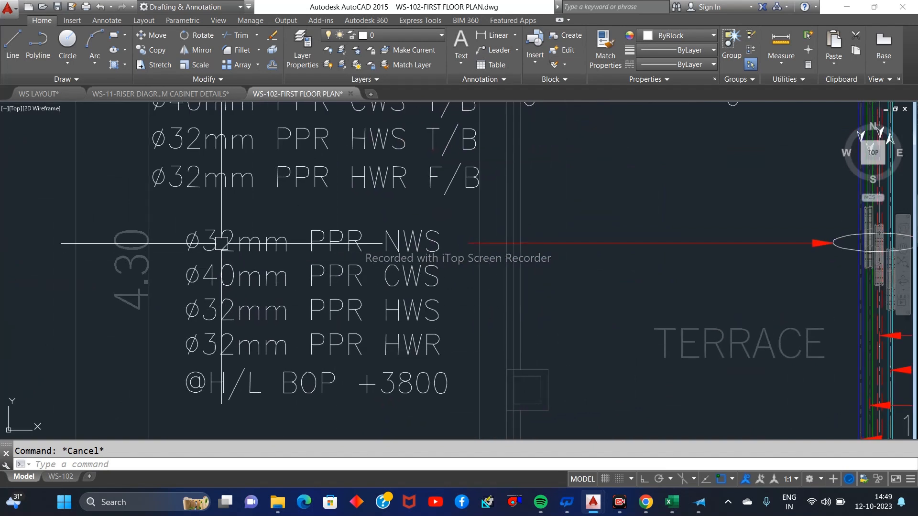
middle_drag(616, 312, 494, 320)
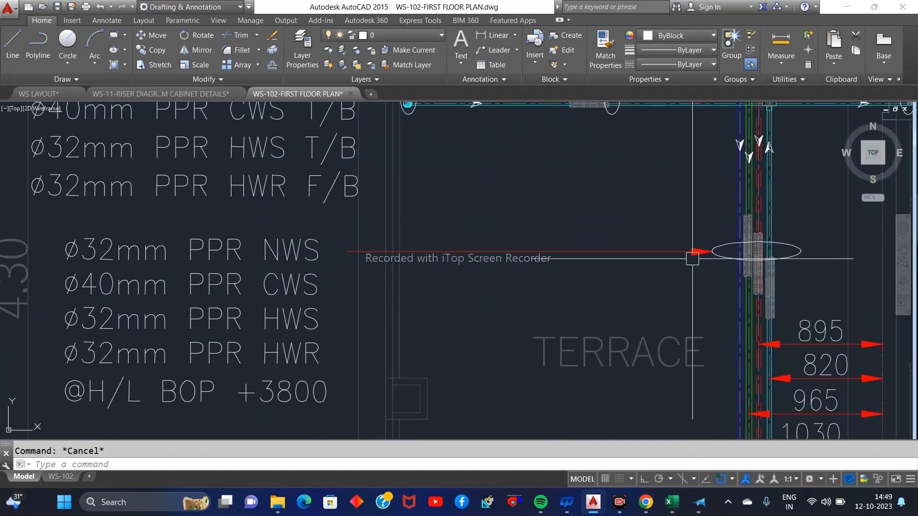
scroll(692, 259, down, 2)
mouse_move(742, 278)
middle_down()
mouse_move(692, 155)
mouse_move(660, 302)
middle_up()
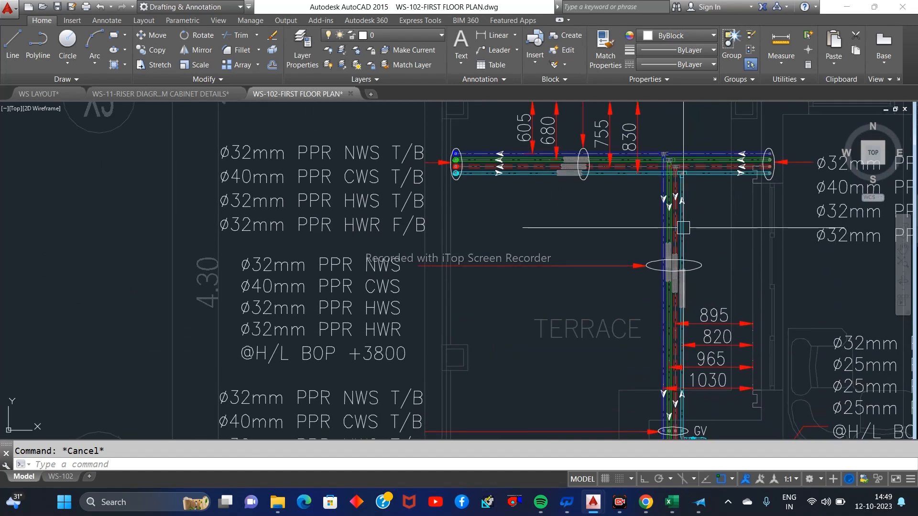
Follow the terrace branch down to the shower and examine its risers, gate valves, insulation and access panel area
scroll(683, 227, down, 2)
middle_drag(610, 330, 638, 212)
scroll(638, 211, up, 3)
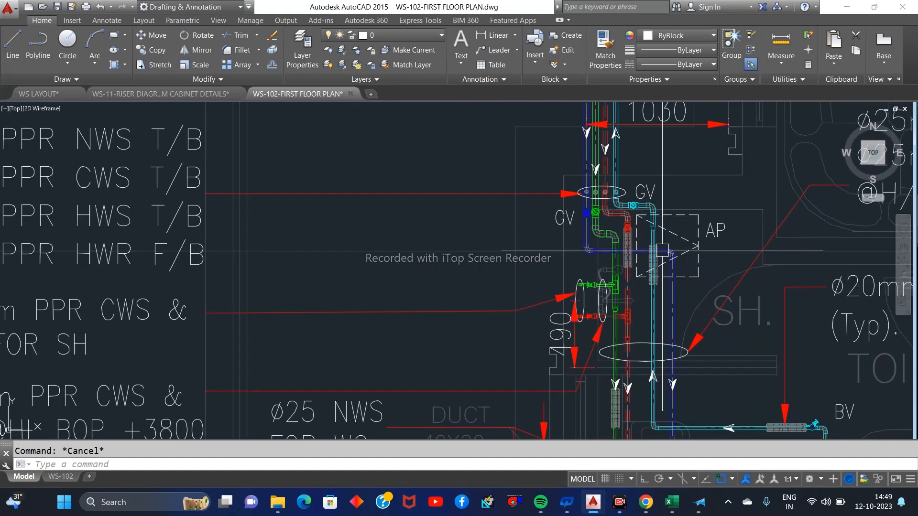
scroll(597, 206, up, 3)
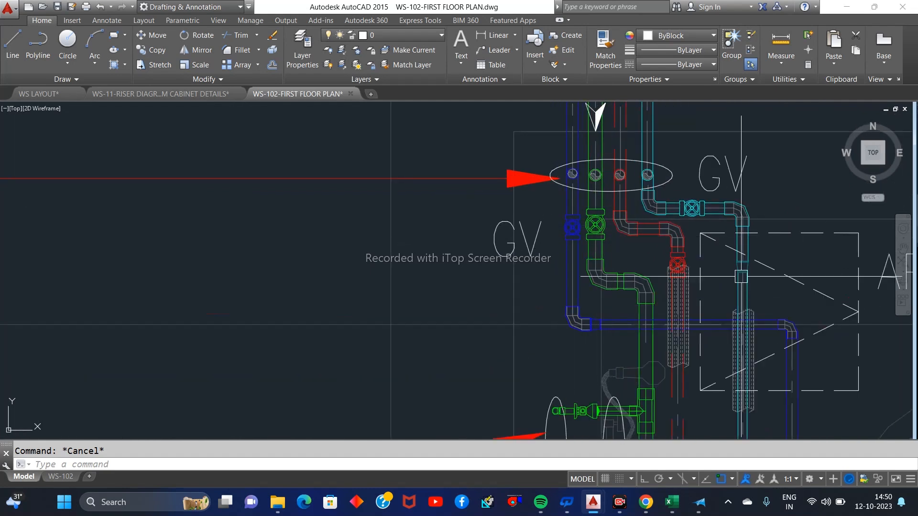
middle_drag(639, 248, 409, 210)
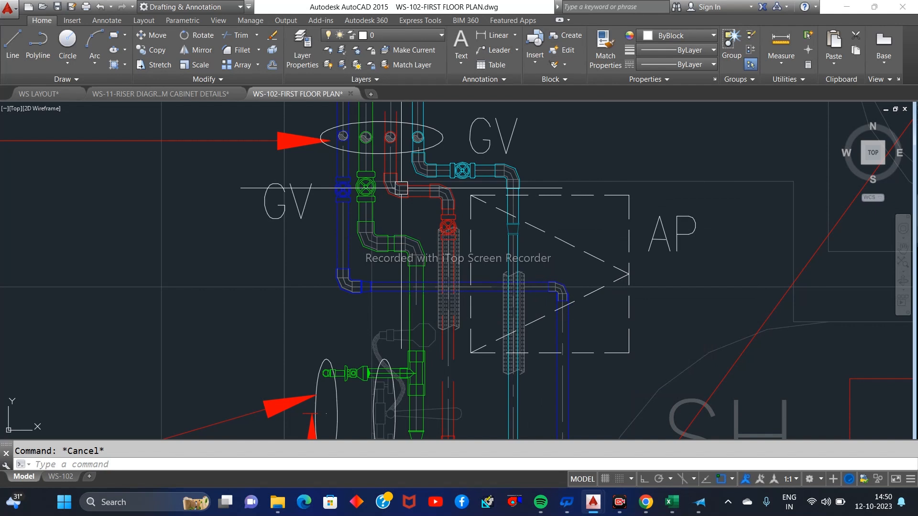
mouse_move(354, 193)
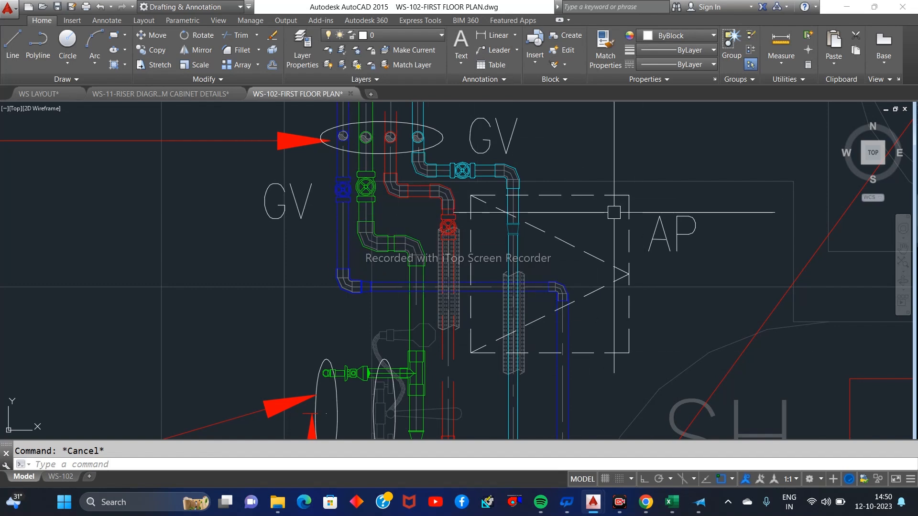
scroll(607, 223, down, 4)
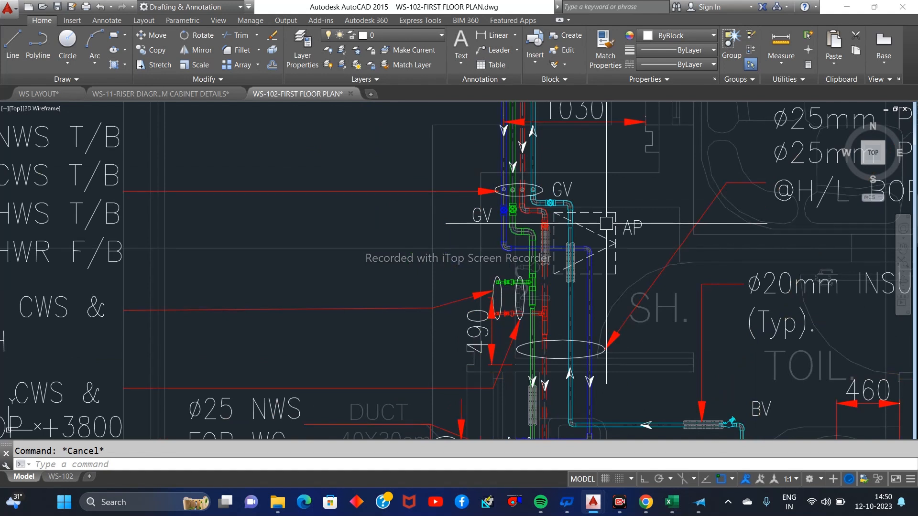
Examine the toilet's WC and wash basin piping and the pantry sink connections, and review the whole first floor layout
middle_drag(673, 382, 611, 301)
scroll(639, 311, up, 8)
scroll(324, 244, down, 6)
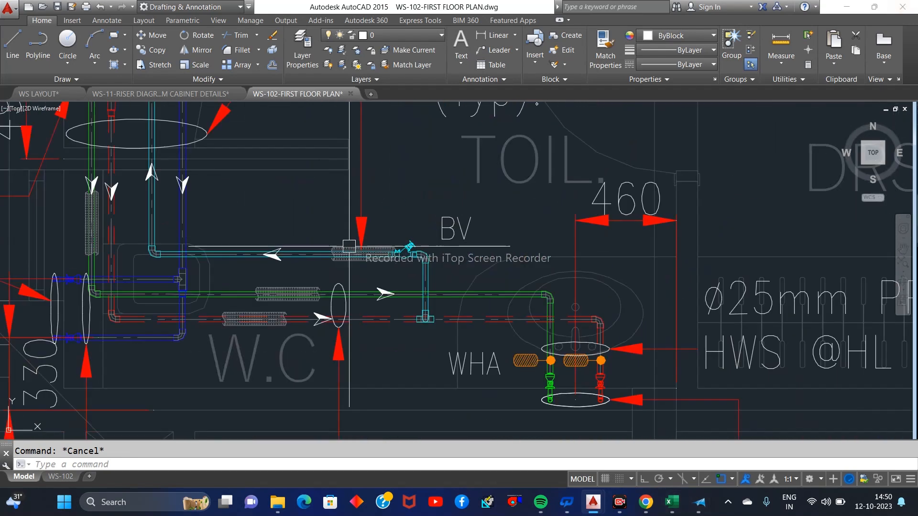
scroll(324, 241, down, 5)
scroll(544, 270, up, 4)
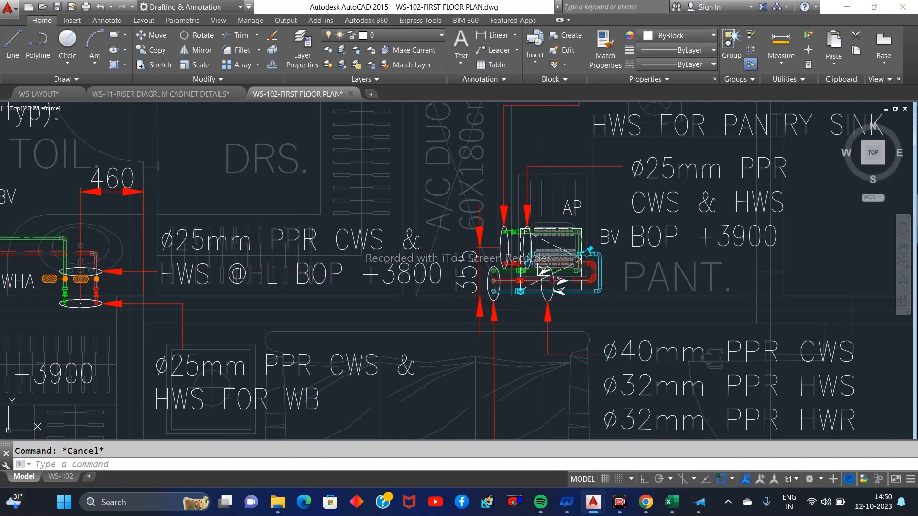
scroll(553, 264, down, 6)
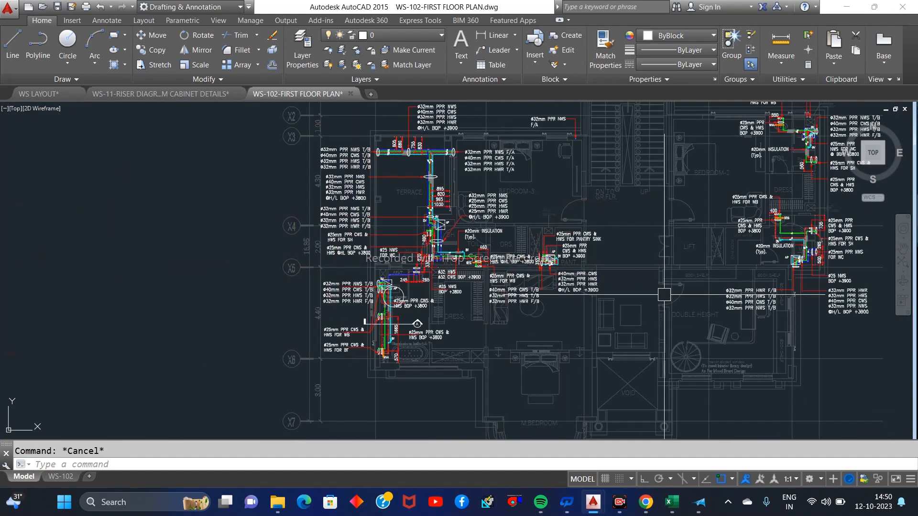
middle_drag(696, 276, 515, 394)
middle_drag(595, 353, 724, 244)
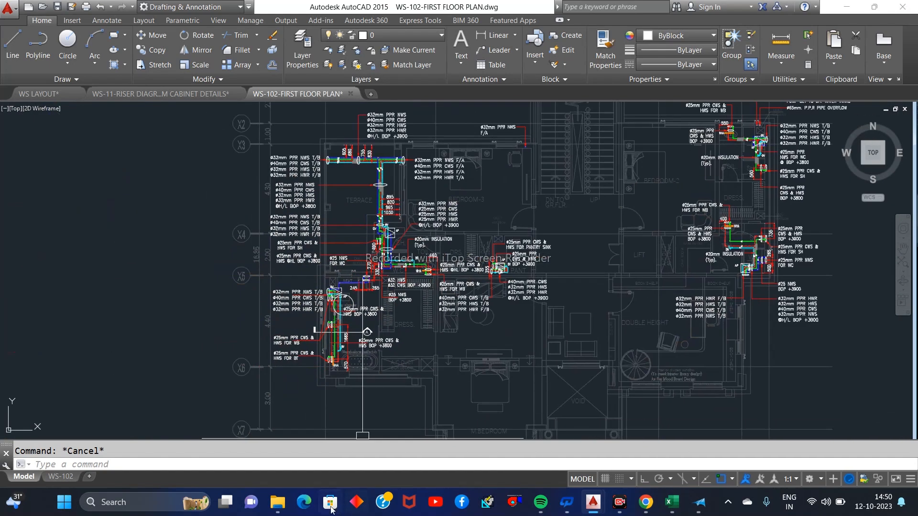
Open the WS-101-GROUND FLOOR PLAN DWG file from the WATER SUPPLY REV-01 folder and display its model space
mouse_move(285, 509)
click(307, 455)
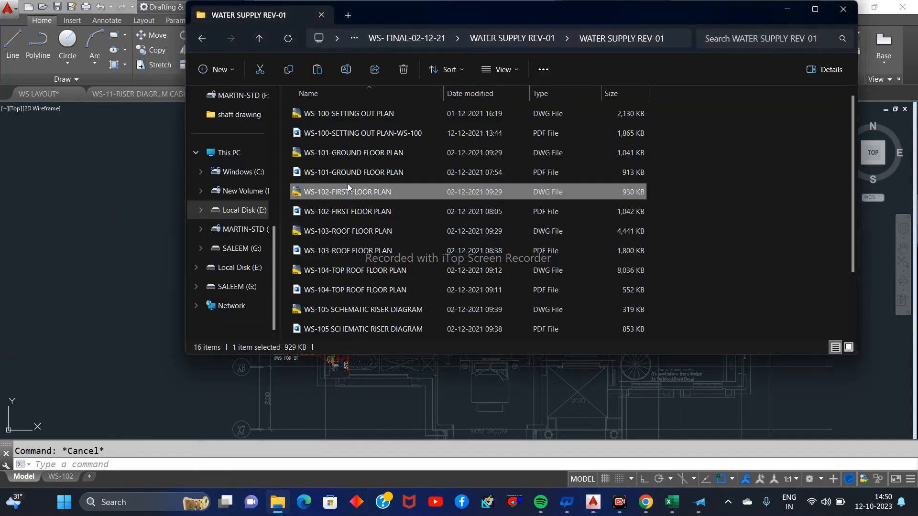
click(375, 153)
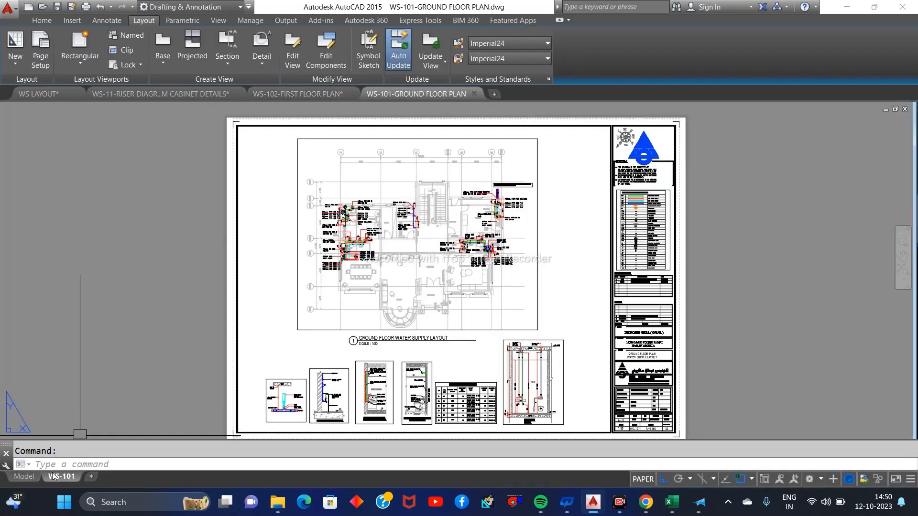
click(33, 476)
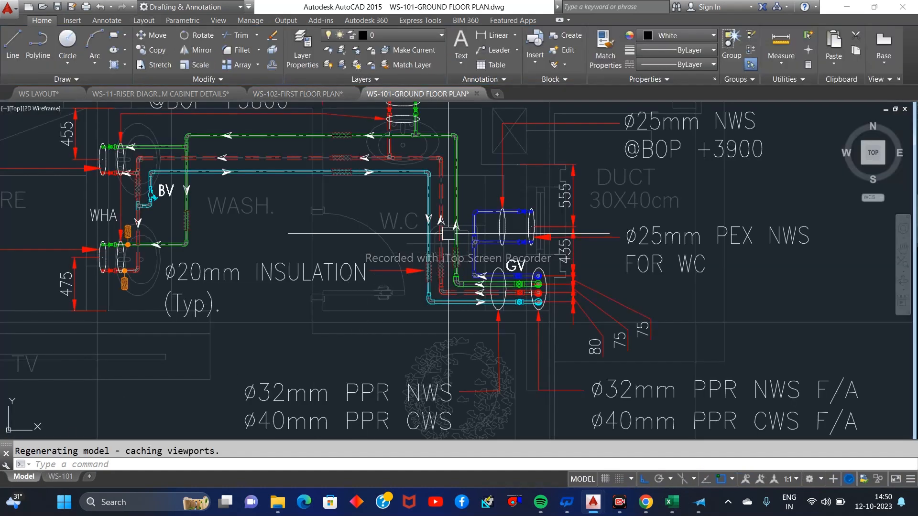
Trace the insulated CWS, HWS and HWR runs above the wash area and read the callouts for the wash basin branch
scroll(422, 163, up, 3)
middle_drag(266, 256, 468, 344)
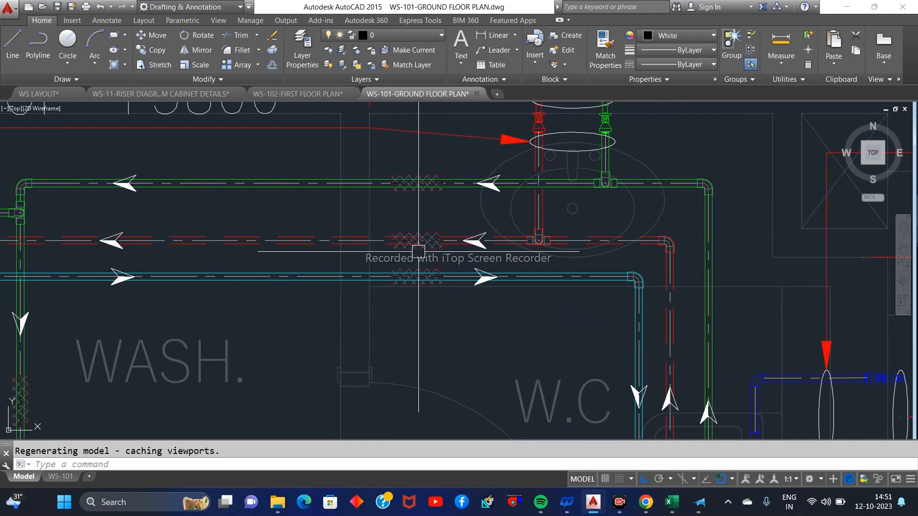
middle_drag(620, 222, 606, 351)
scroll(678, 294, down, 2)
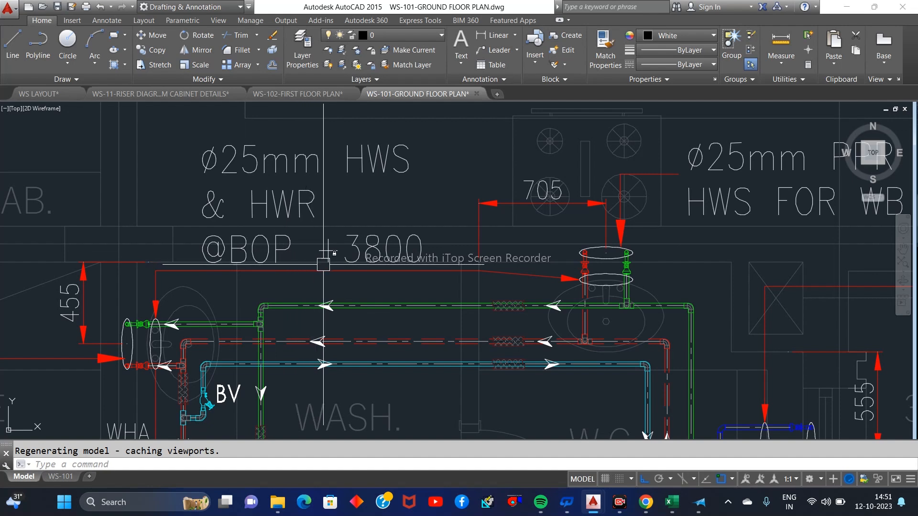
scroll(582, 142, down, 4)
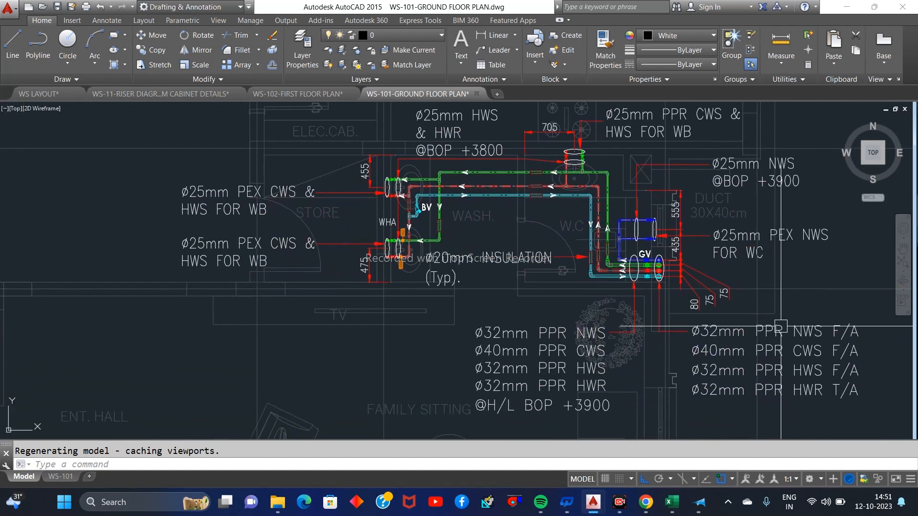
Examine the four risers beside the duct, including their gate valves, flow arrows, reducers and elbows
scroll(698, 327, up, 4)
scroll(543, 246, up, 5)
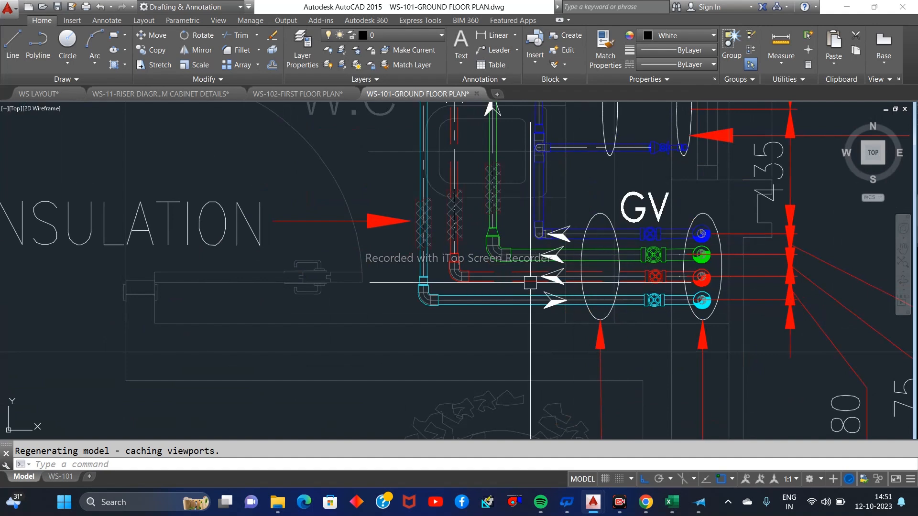
scroll(508, 286, up, 2)
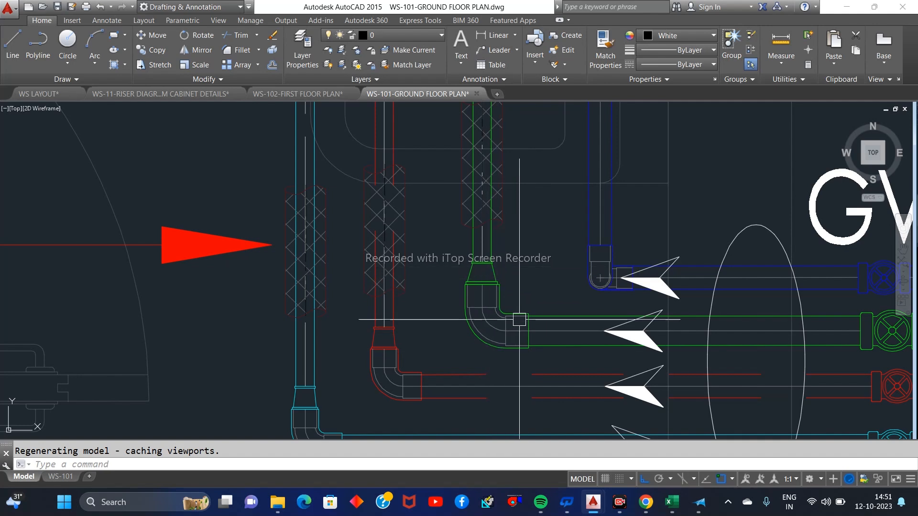
scroll(507, 328, down, 3)
scroll(579, 296, up, 5)
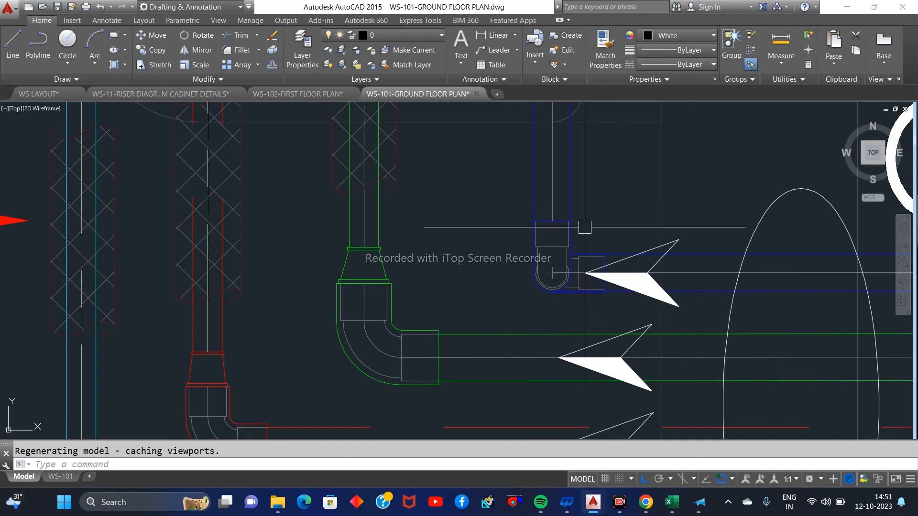
Follow the blue NWS pipe from its riser through the tee and upper elbow to the two WC branches
scroll(585, 227, down, 5)
scroll(594, 195, up, 5)
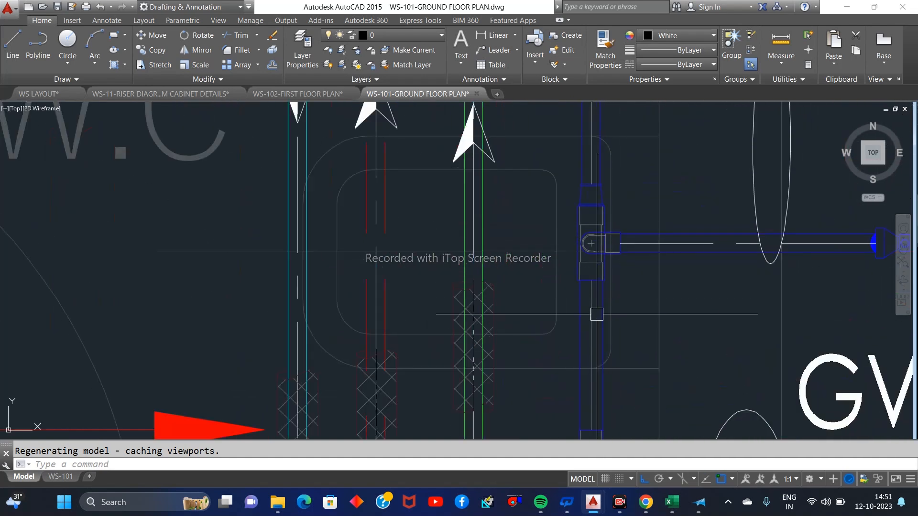
scroll(590, 246, up, 5)
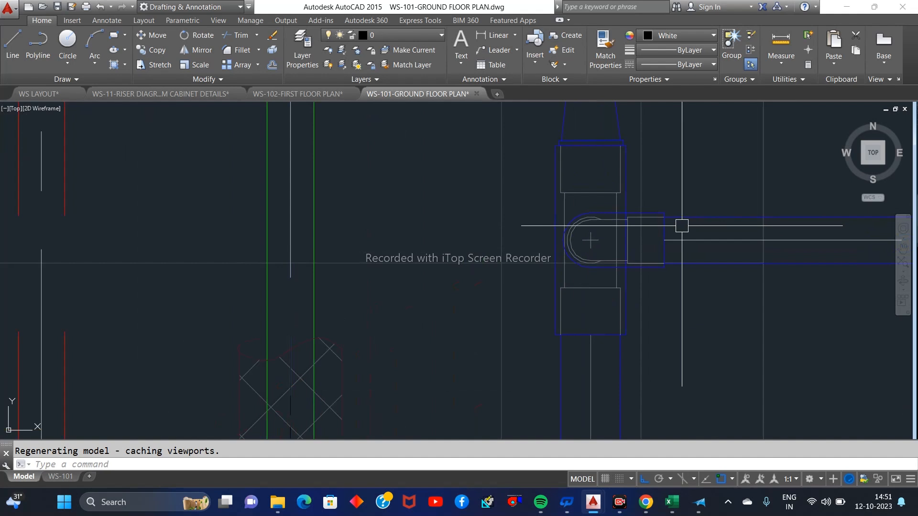
scroll(602, 316, down, 4)
middle_drag(592, 251, 605, 420)
scroll(608, 303, up, 4)
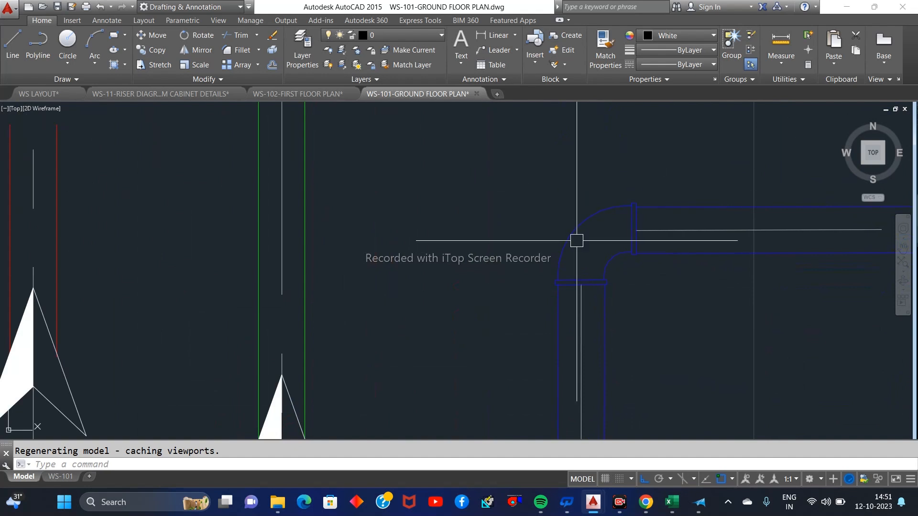
scroll(577, 240, down, 3)
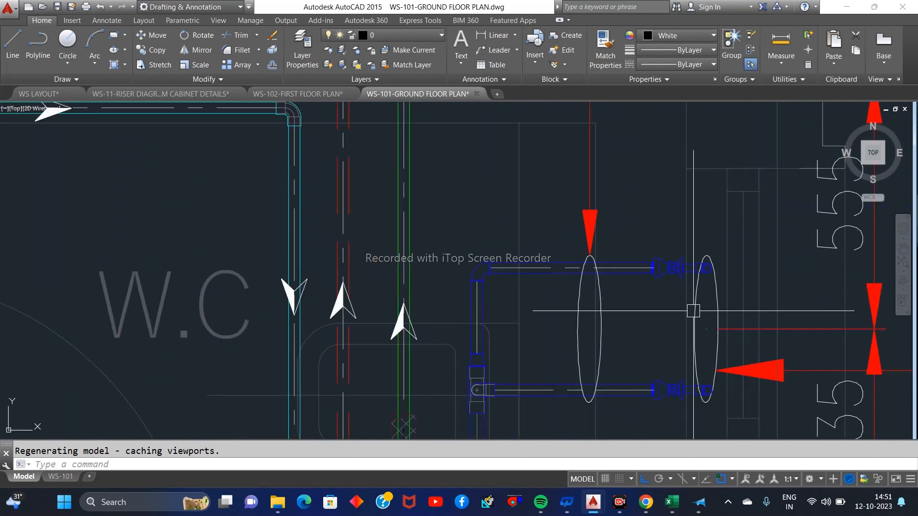
Examine the valve and end fittings on the upper NWS branch for the WC in close detail
scroll(605, 316, up, 4)
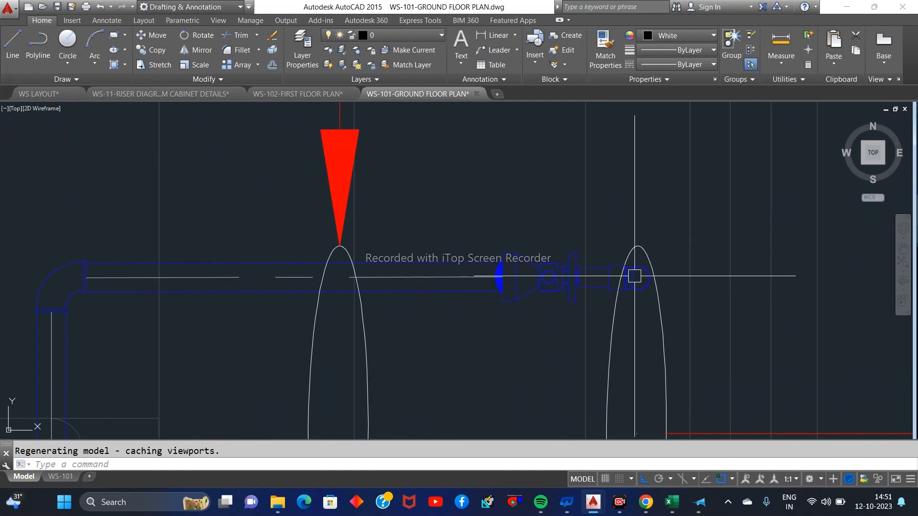
mouse_move(633, 284)
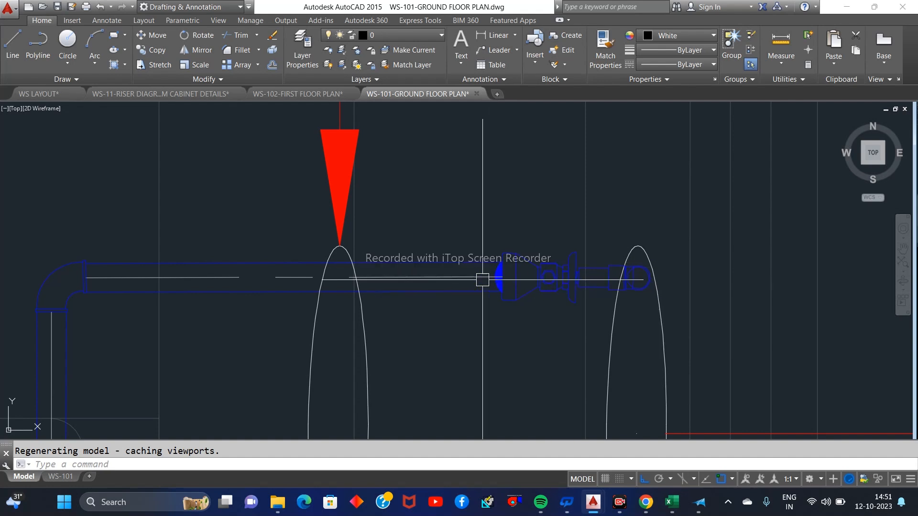
scroll(622, 292, up, 3)
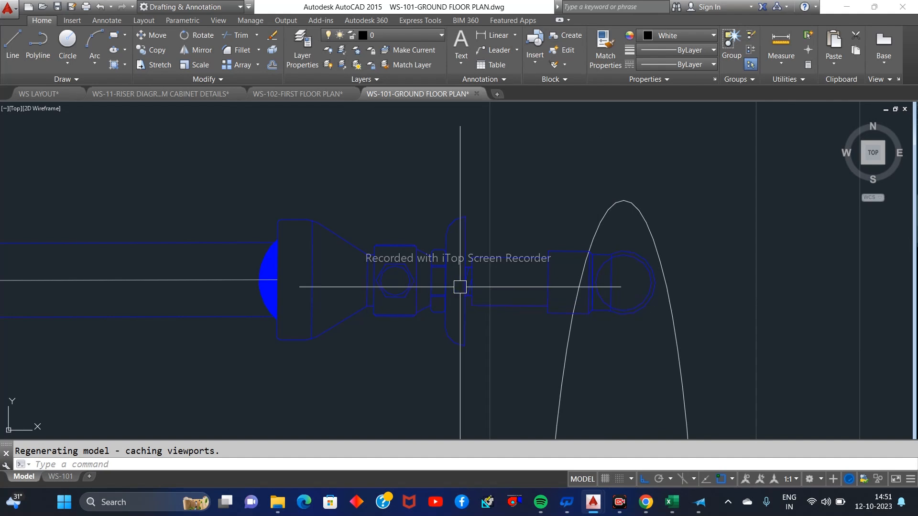
mouse_move(460, 296)
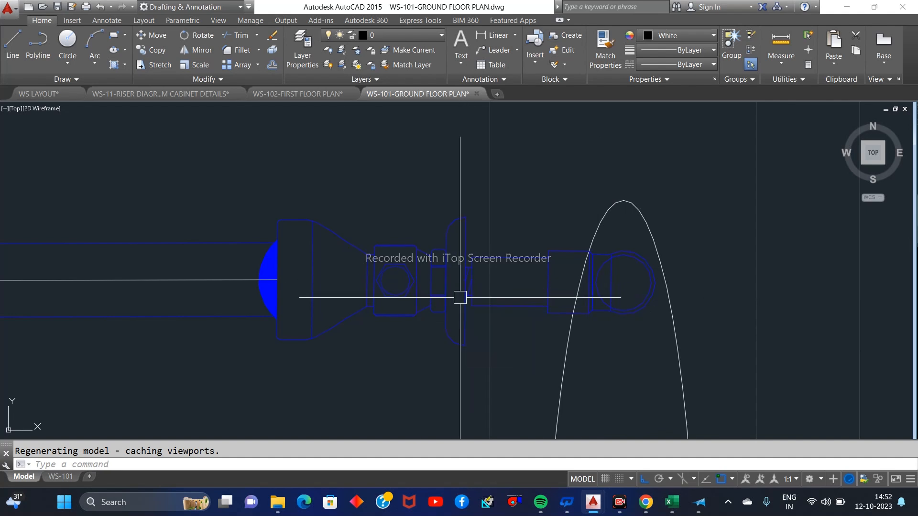
scroll(478, 282, down, 5)
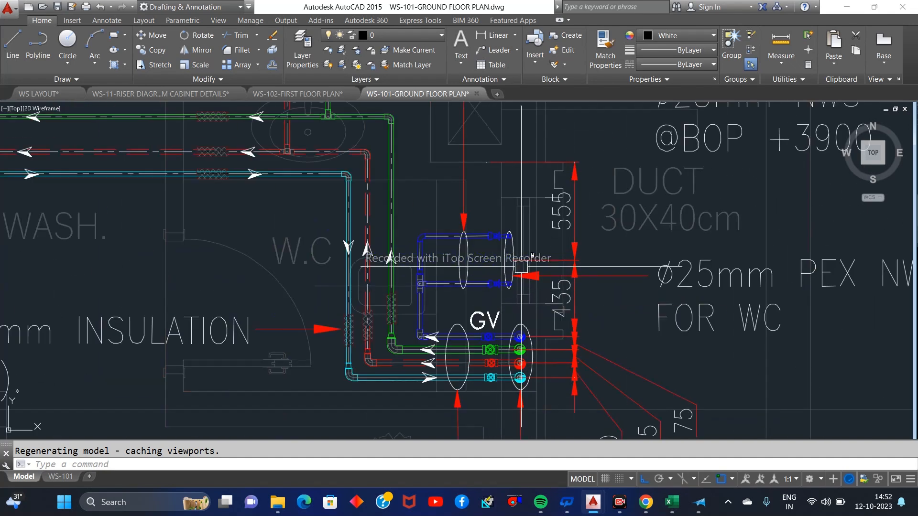
Compare the two NWS branch ends at the WC and check them against the pipe size callouts
key(Escape)
scroll(495, 241, up, 4)
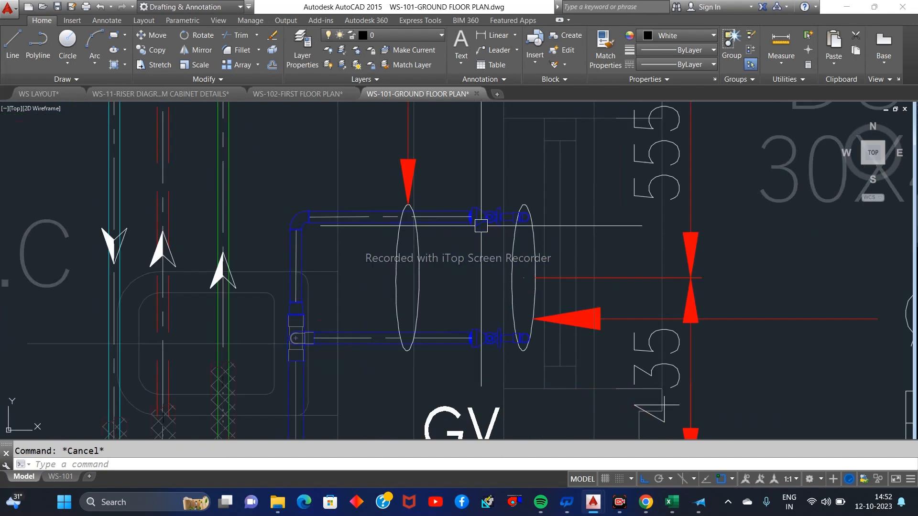
mouse_move(481, 226)
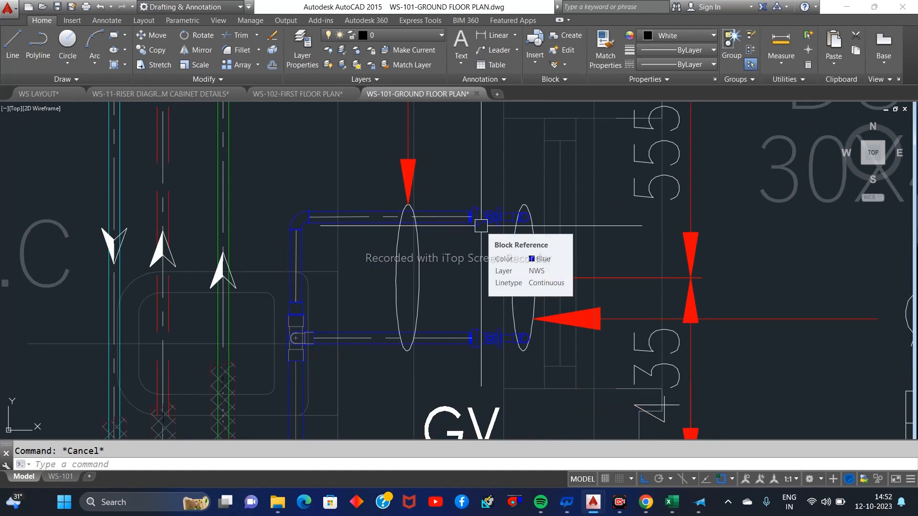
scroll(481, 225, down, 5)
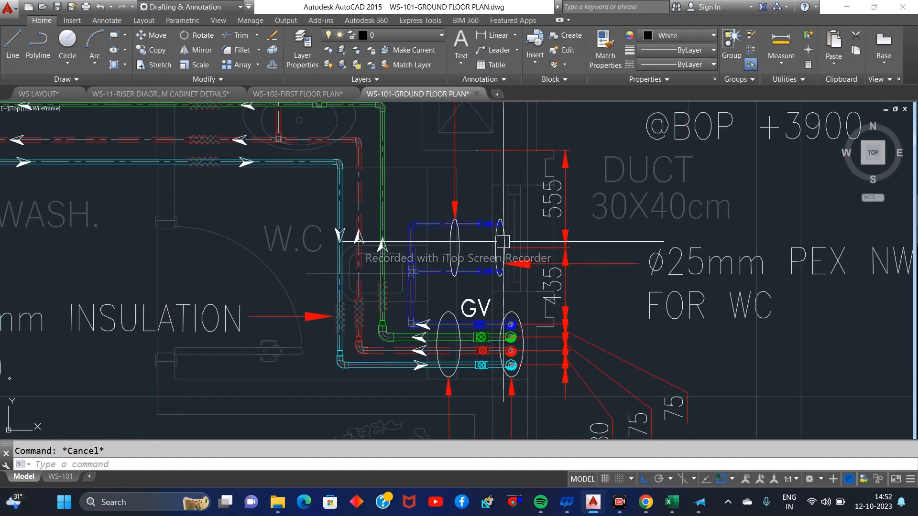
scroll(452, 294, down, 3)
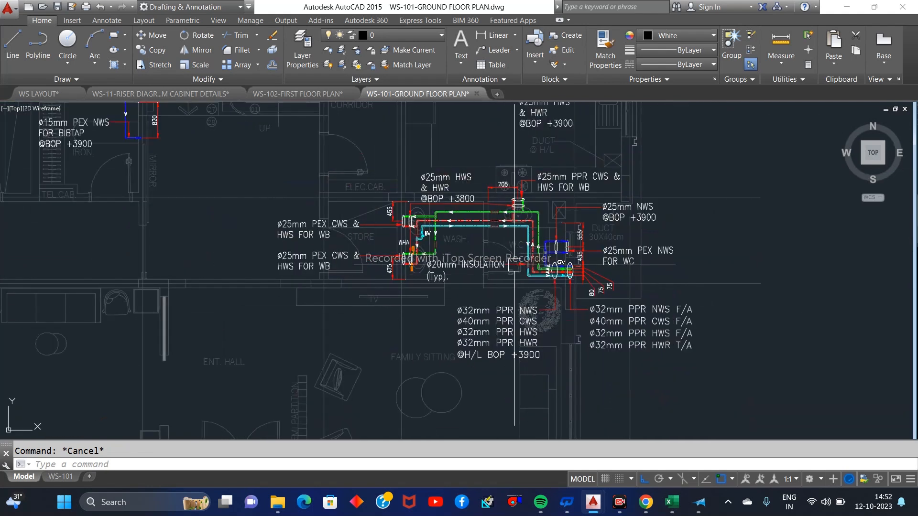
Review the whole ground floor layout and examine the rotated toilet Section A-A with its NWS, CWS and HWS lines
scroll(507, 297, down, 4)
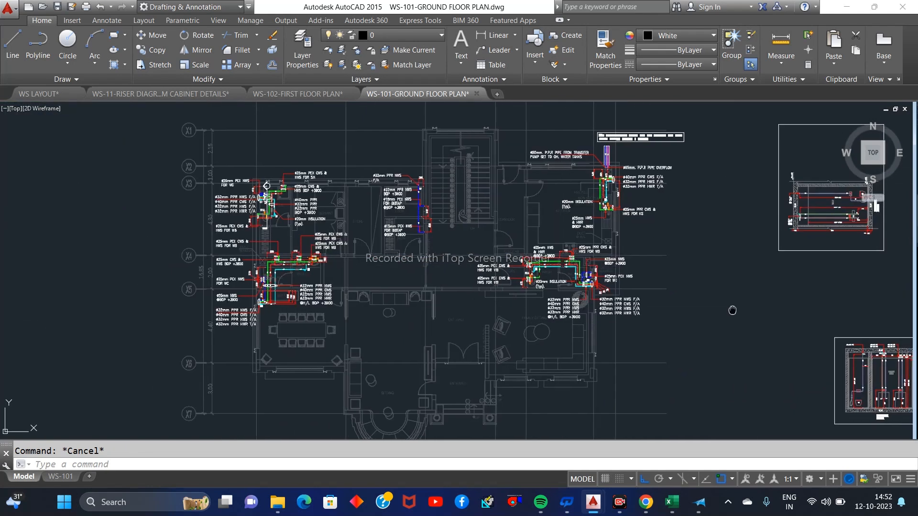
scroll(765, 191, up, 10)
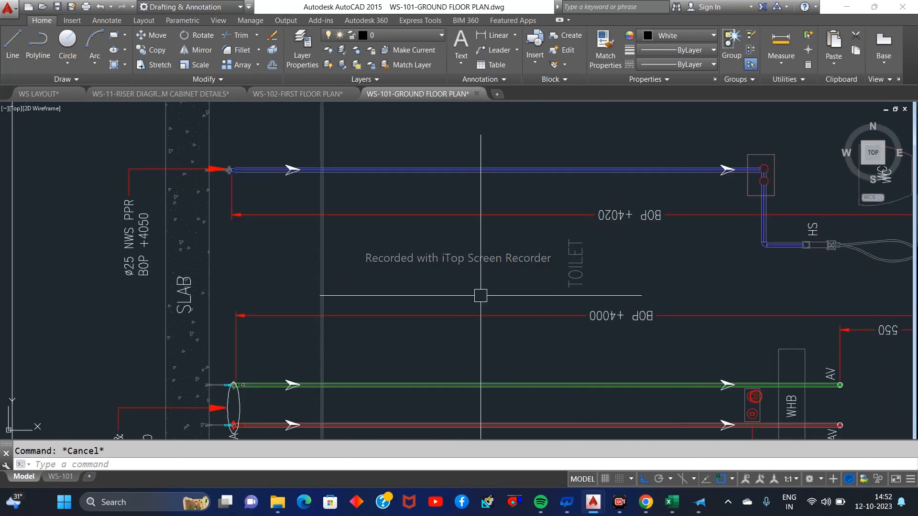
scroll(679, 269, down, 6)
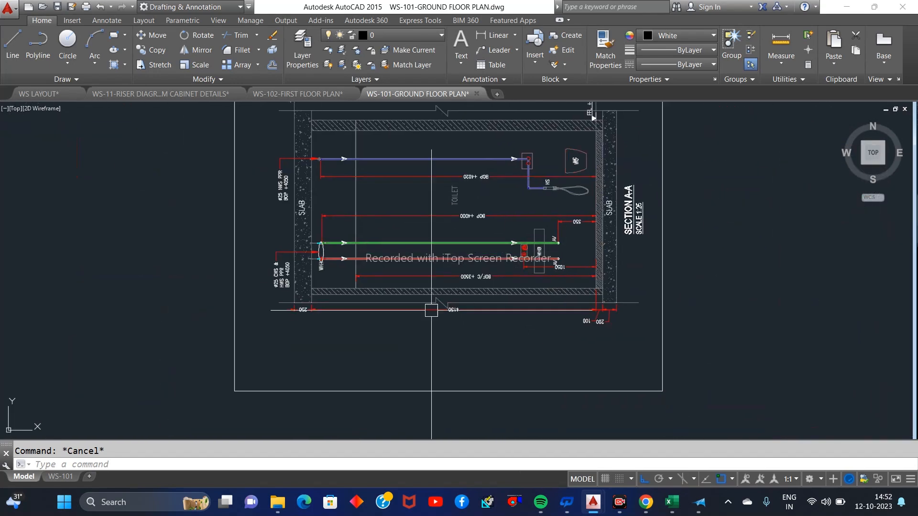
scroll(503, 308, down, 4)
Examine the powder room section's ceiling pipes, spacing dimensions and BOP levels, following the hot and cold drops downward
scroll(565, 282, up, 8)
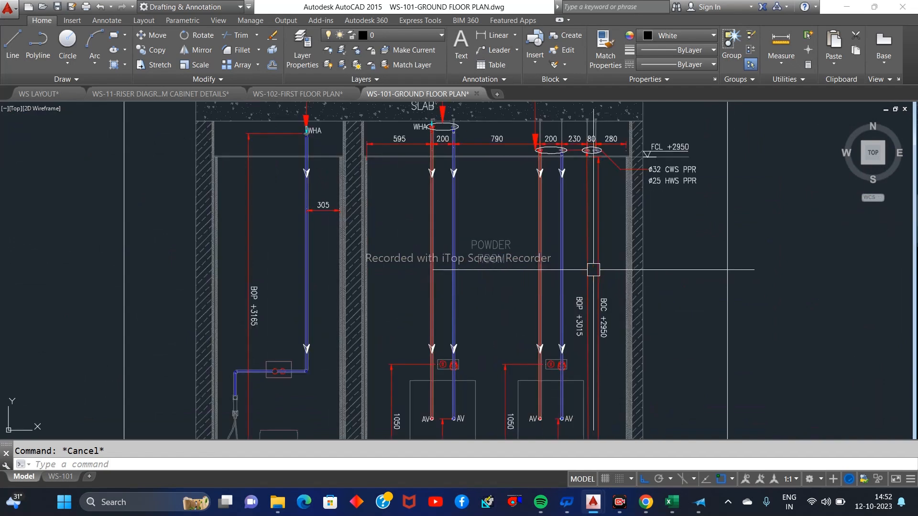
scroll(595, 157, up, 4)
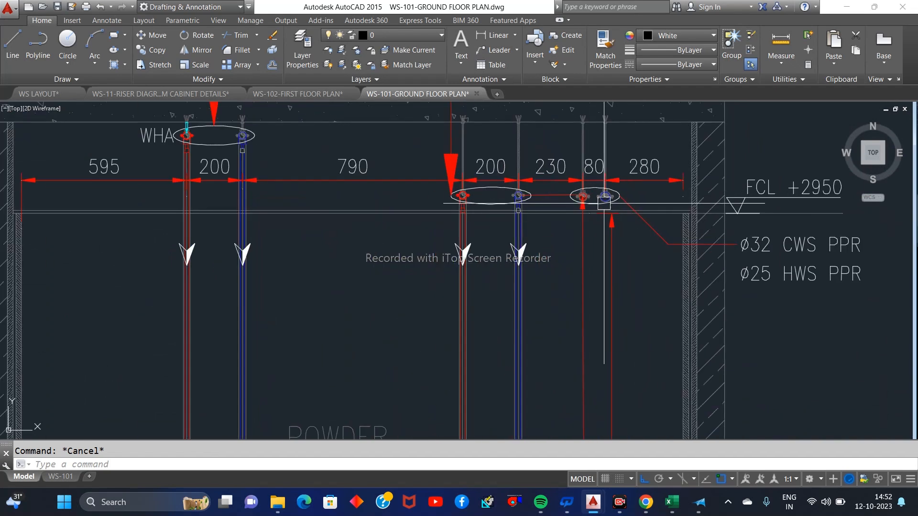
middle_drag(532, 313, 587, 105)
scroll(595, 129, down, 2)
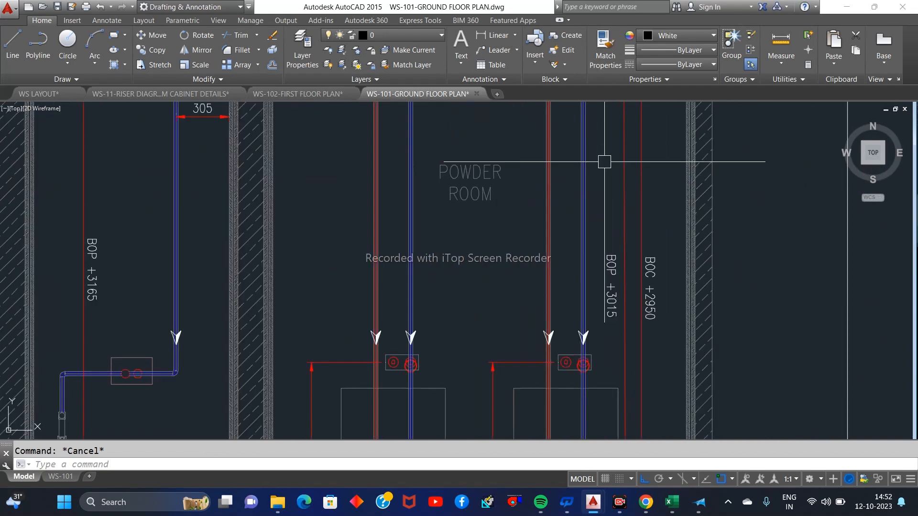
Follow the powder room drops through the mixer boxes to the angle valves at the wash basins
middle_drag(615, 284, 633, 107)
scroll(609, 177, up, 4)
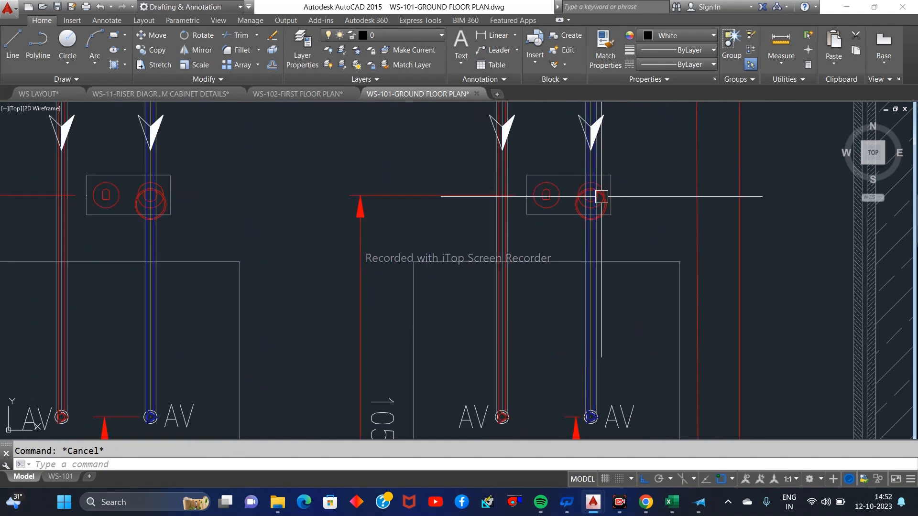
middle_drag(598, 310, 596, 180)
scroll(596, 291, up, 4)
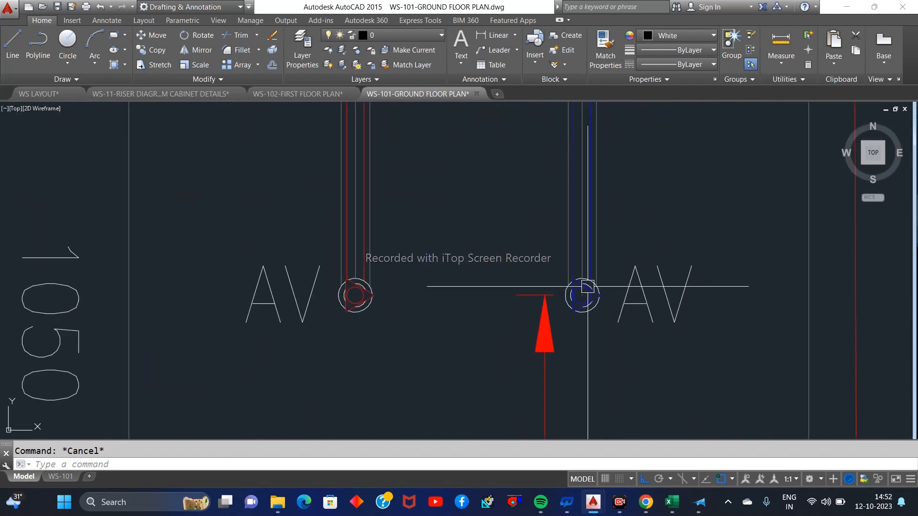
scroll(590, 297, down, 5)
scroll(482, 221, down, 2)
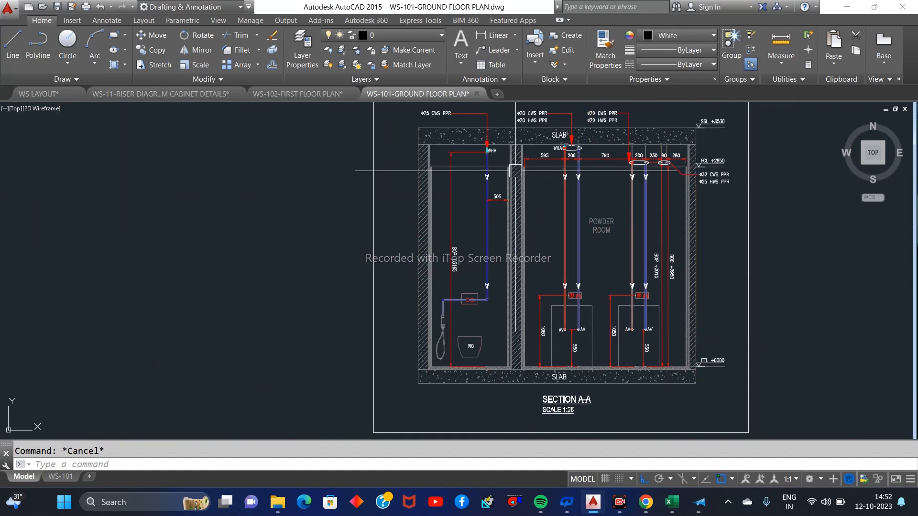
Trace the WC compartment's water pipe in Section A-A from the water hammer arrestor down to the hand shower
scroll(491, 139, up, 6)
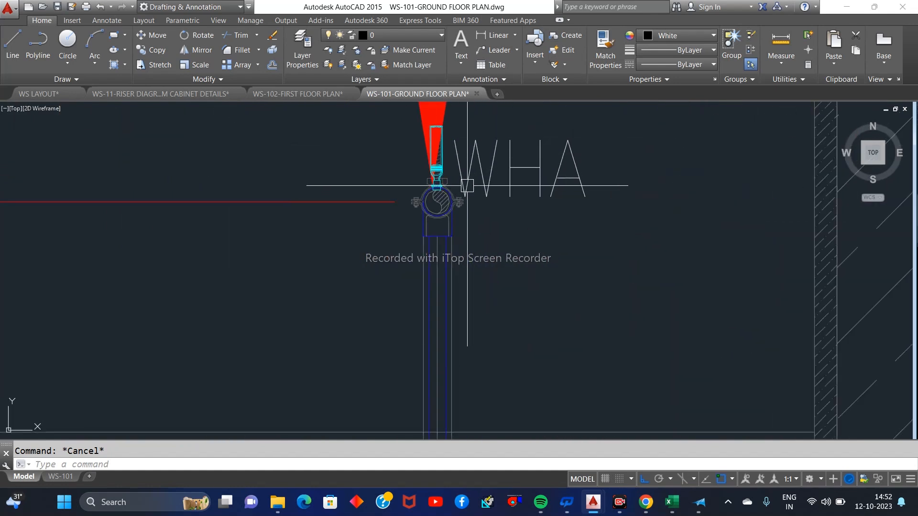
scroll(495, 304, down, 3)
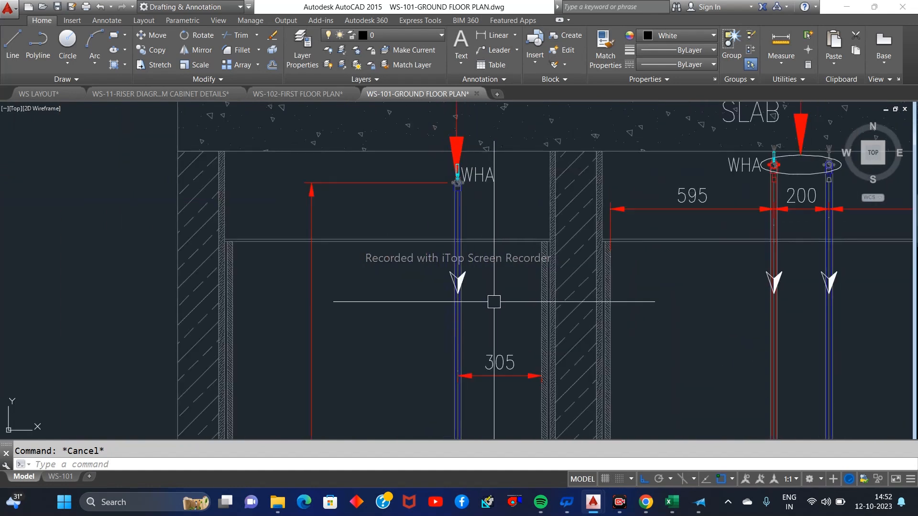
middle_drag(494, 303, 492, 139)
scroll(507, 139, up, 5)
middle_drag(525, 206, 524, 212)
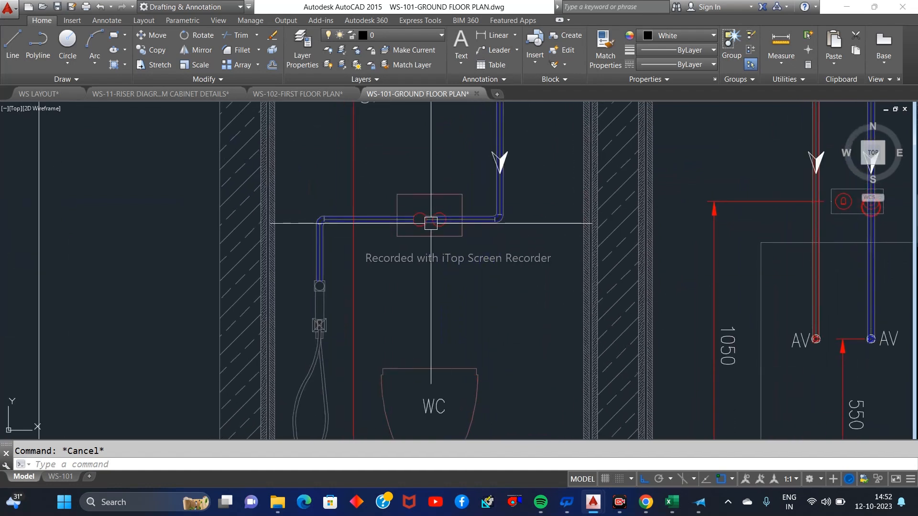
scroll(430, 222, up, 4)
middle_drag(201, 255, 360, 181)
middle_drag(311, 323, 334, 283)
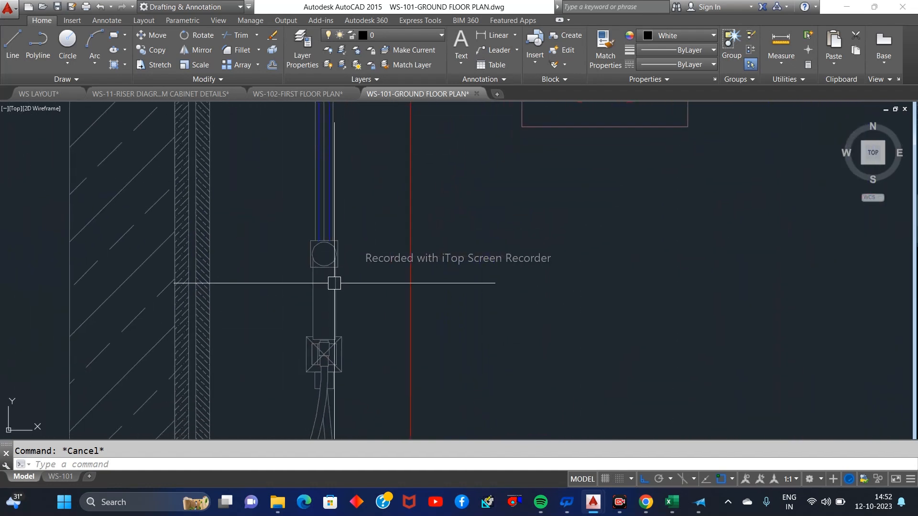
scroll(354, 249, down, 2)
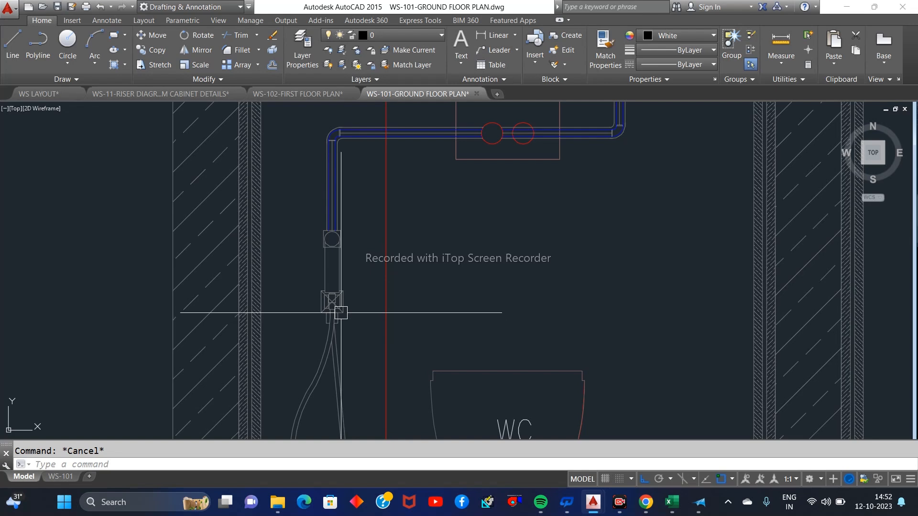
Examine the WC fixture and floor slab area at the base of the WC compartment in Section A-A
scroll(335, 302, down, 6)
scroll(444, 201, down, 5)
scroll(471, 206, up, 10)
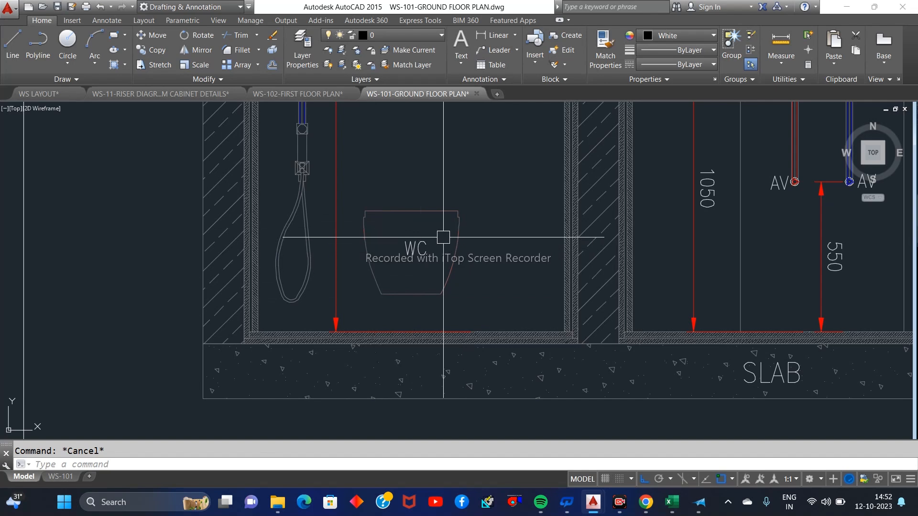
scroll(441, 296, up, 2)
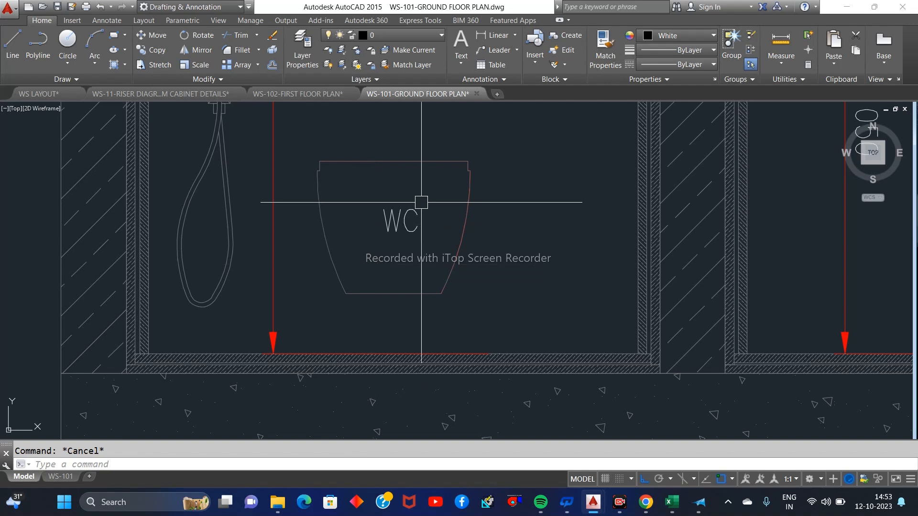
Compare the WC compartment's water pipe and hand shower with the wash basin drops and angle valves in Section A-A
scroll(387, 218, down, 3)
scroll(583, 273, down, 1)
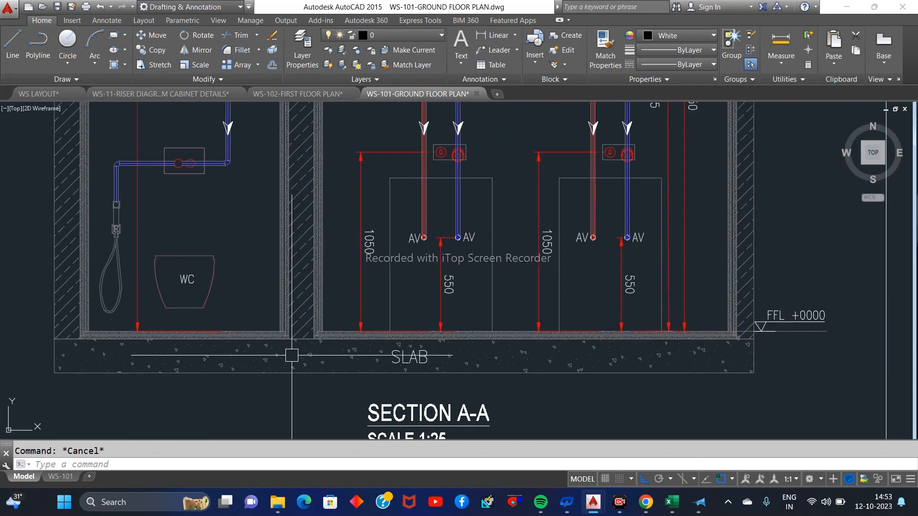
scroll(564, 328, up, 4)
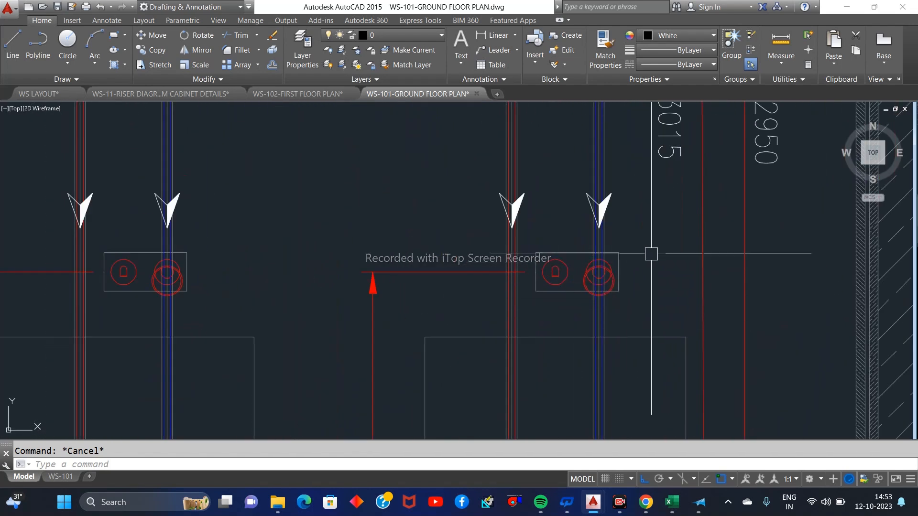
scroll(701, 246, down, 2)
middle_drag(253, 330, 402, 311)
scroll(380, 297, up, 1)
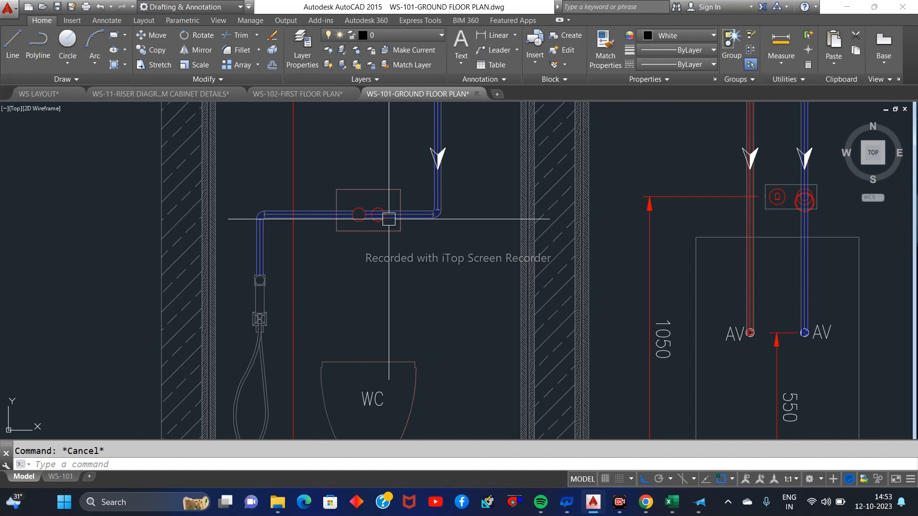
middle_drag(367, 413, 375, 343)
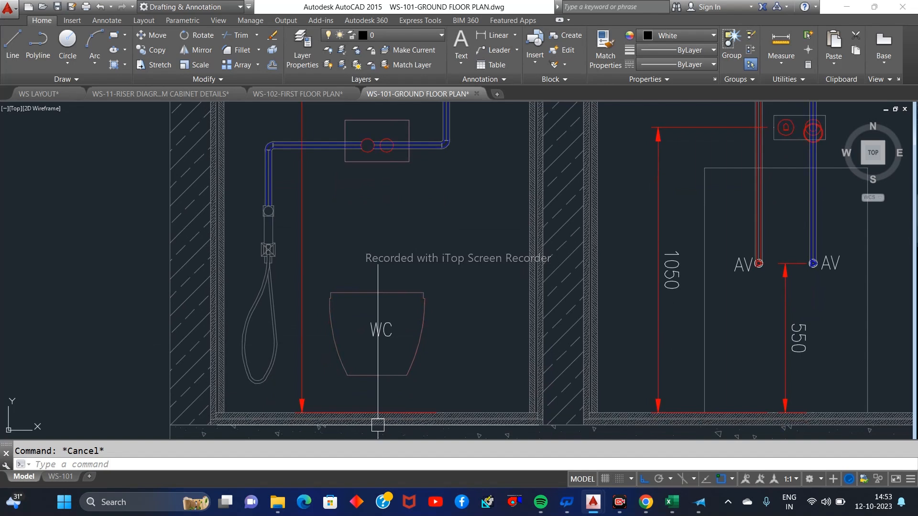
scroll(384, 263, down, 4)
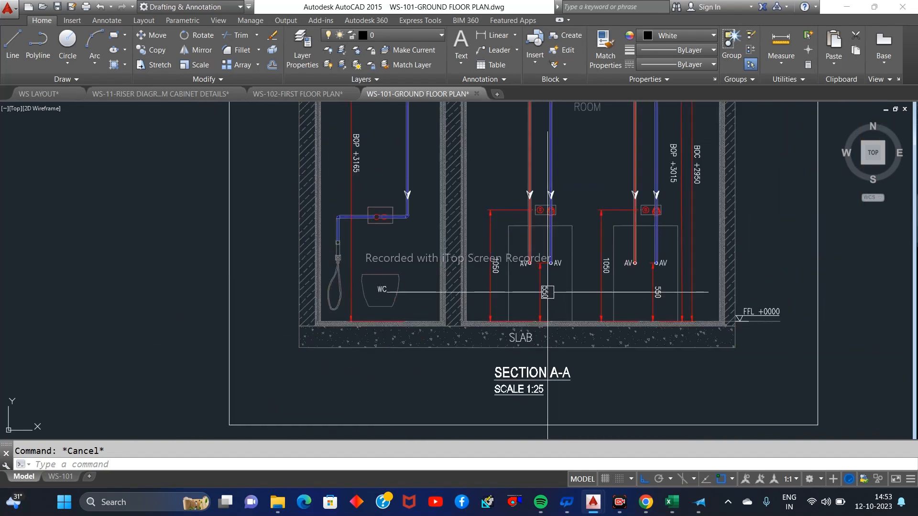
Find the typical hose bib detail below the plan and examine its tap, water drop and protection guard
scroll(528, 273, down, 10)
middle_drag(451, 353, 476, 192)
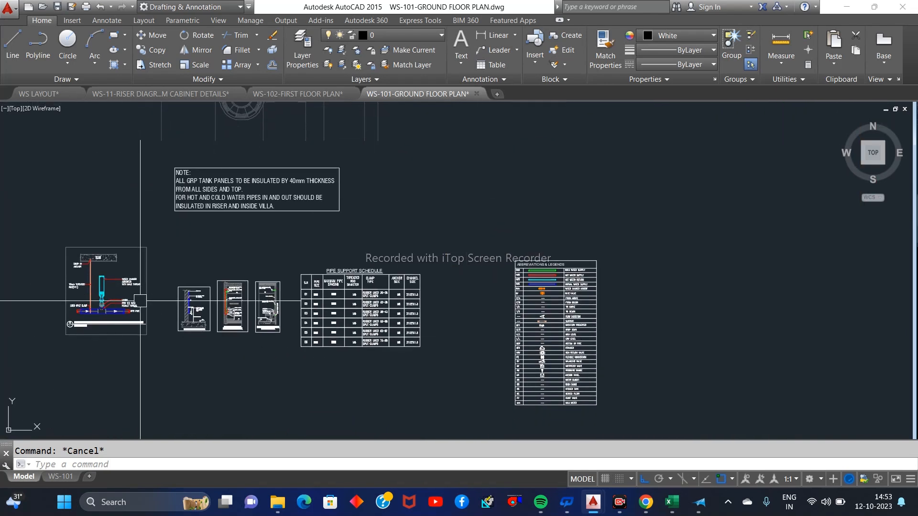
scroll(107, 301, up, 4)
scroll(416, 310, up, 4)
mouse_move(198, 338)
middle_down()
mouse_move(337, 307)
mouse_move(287, 81)
middle_up()
scroll(299, 191, up, 4)
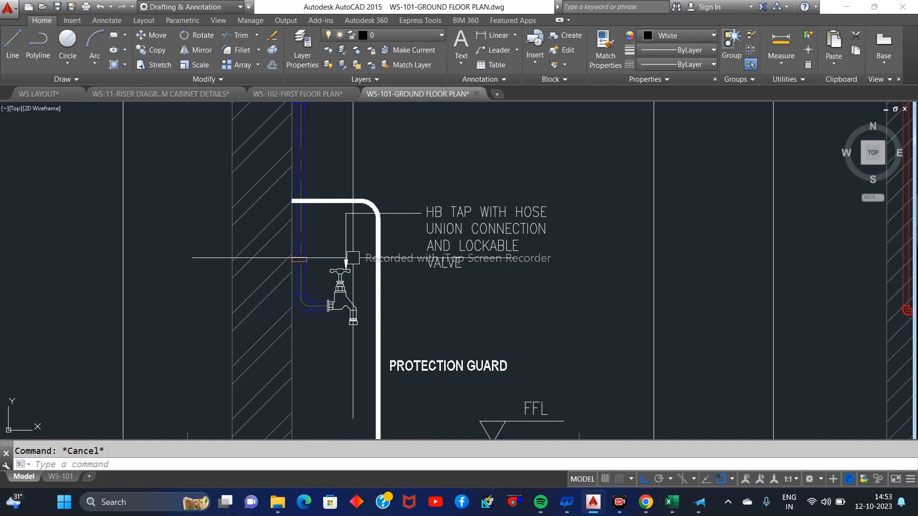
Trace the hot and cold water pipes in the typical wash basin detail from the ceiling through the angle valves and flexible pipes to the mixer
scroll(339, 295, down, 6)
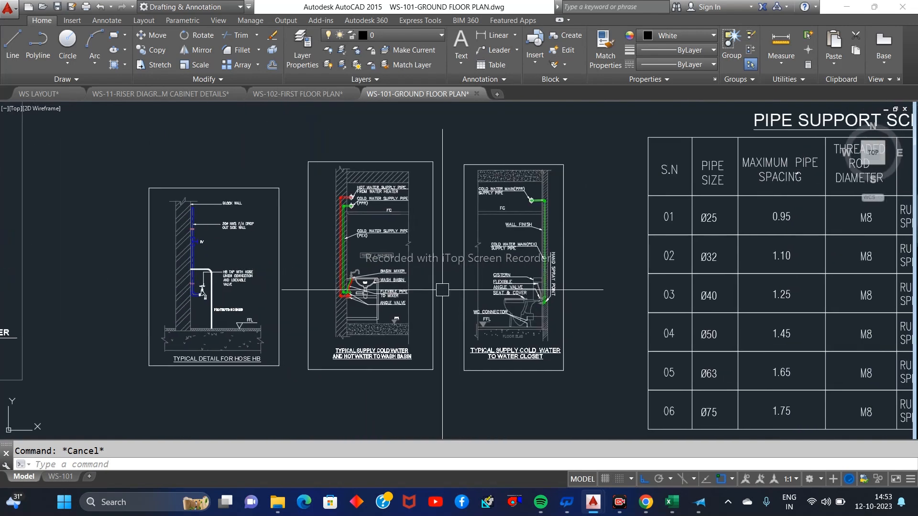
scroll(401, 293, up, 4)
middle_drag(401, 292, 390, 477)
scroll(318, 227, up, 4)
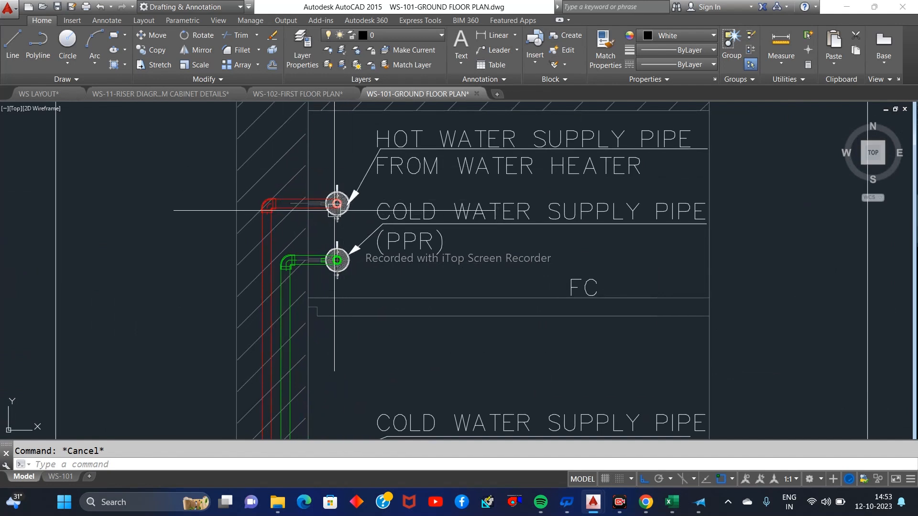
middle_drag(293, 383, 334, 67)
middle_drag(334, 378, 341, 138)
middle_drag(302, 252, 302, 205)
scroll(302, 226, up, 2)
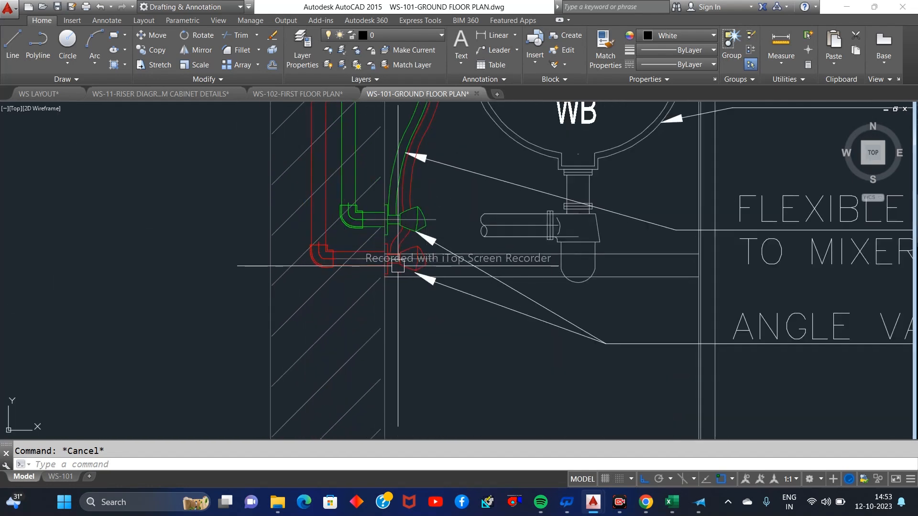
middle_drag(402, 265, 400, 287)
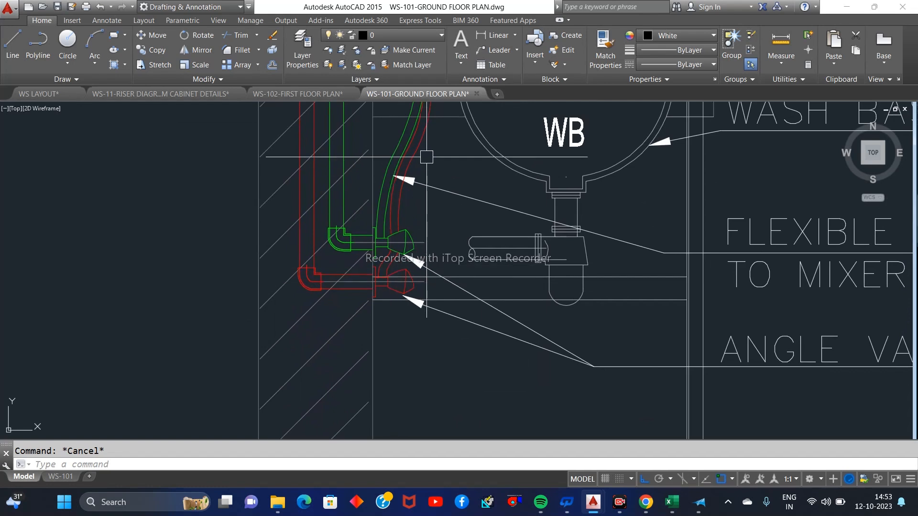
middle_drag(425, 158, 398, 304)
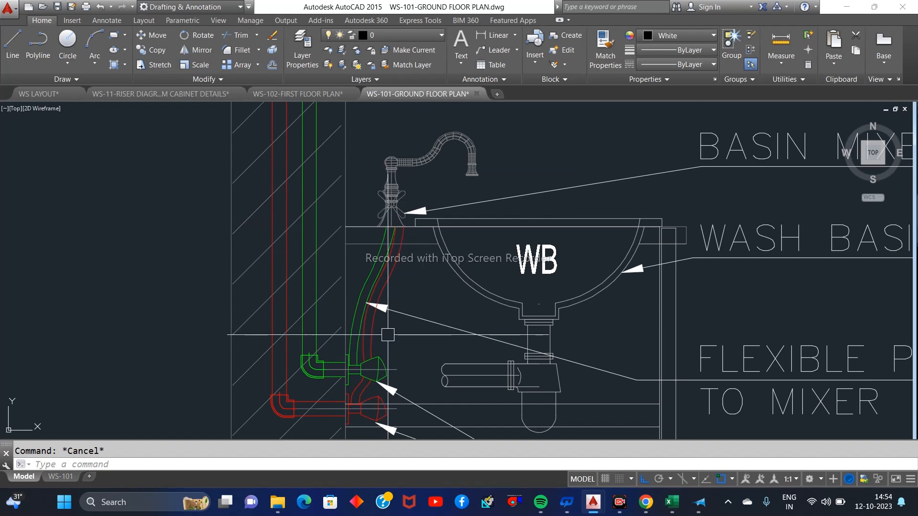
Follow the cold water main in the typical water closet detail down to the angle valve and along the flexible hose to the cistern
scroll(389, 306, down, 8)
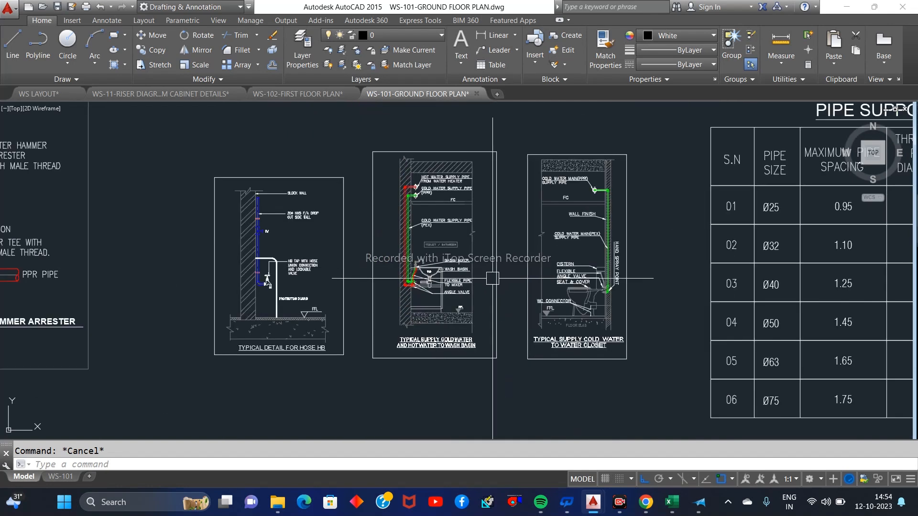
scroll(526, 325, up, 8)
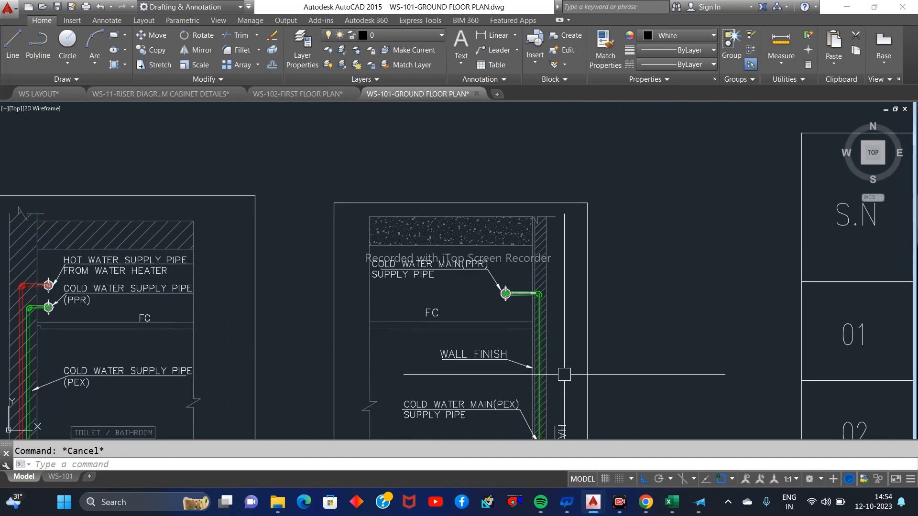
scroll(509, 310, up, 5)
middle_drag(590, 392, 622, 79)
middle_drag(635, 318, 622, 165)
middle_drag(610, 392, 629, 357)
scroll(635, 296, up, 2)
scroll(655, 280, down, 1)
scroll(621, 315, up, 2)
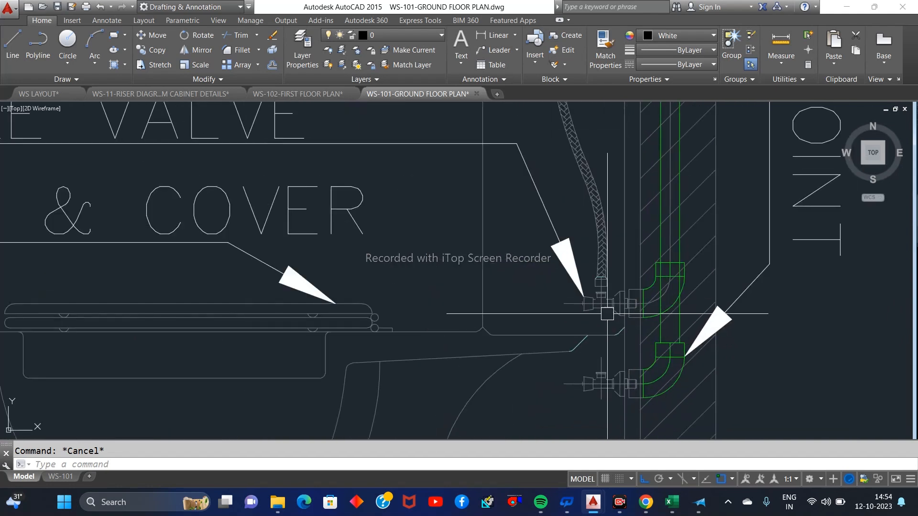
middle_drag(612, 244, 611, 303)
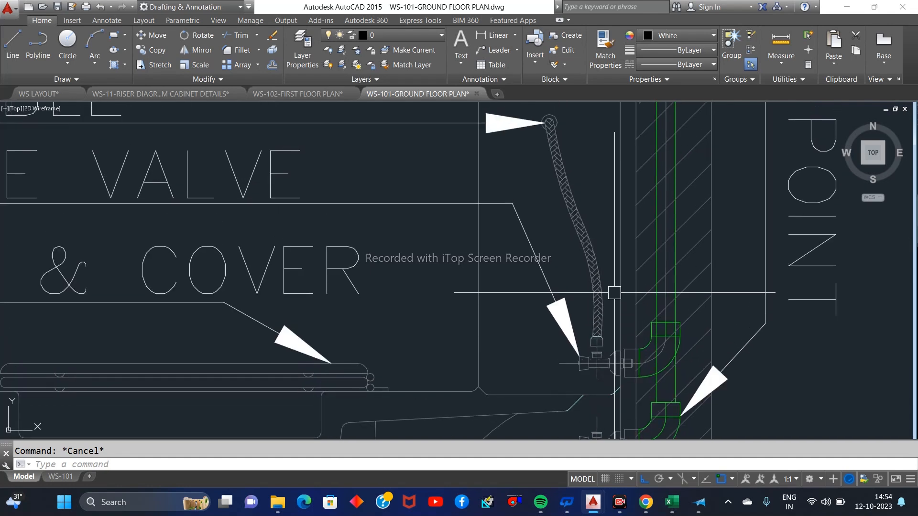
middle_drag(574, 121, 559, 225)
scroll(540, 237, up, 2)
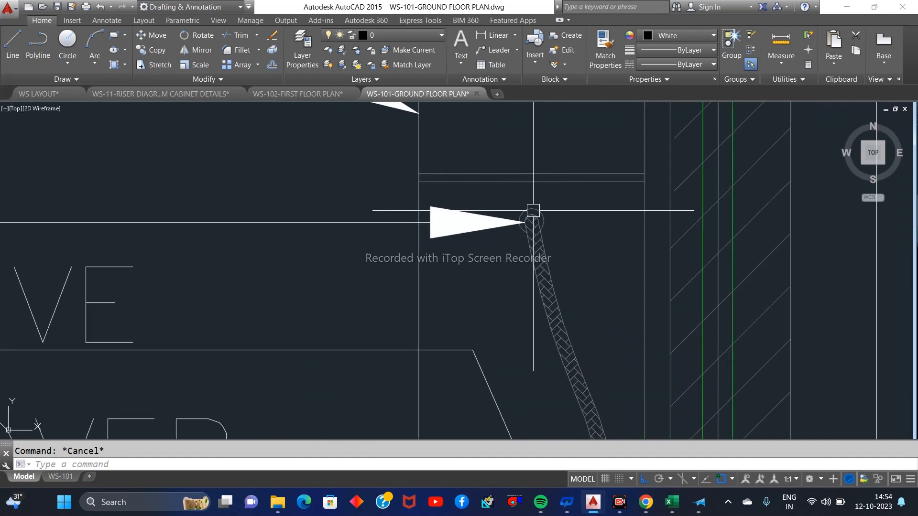
Examine the cistern, hand spray point, WC connector and floor slab in the typical water closet detail
scroll(538, 212, down, 5)
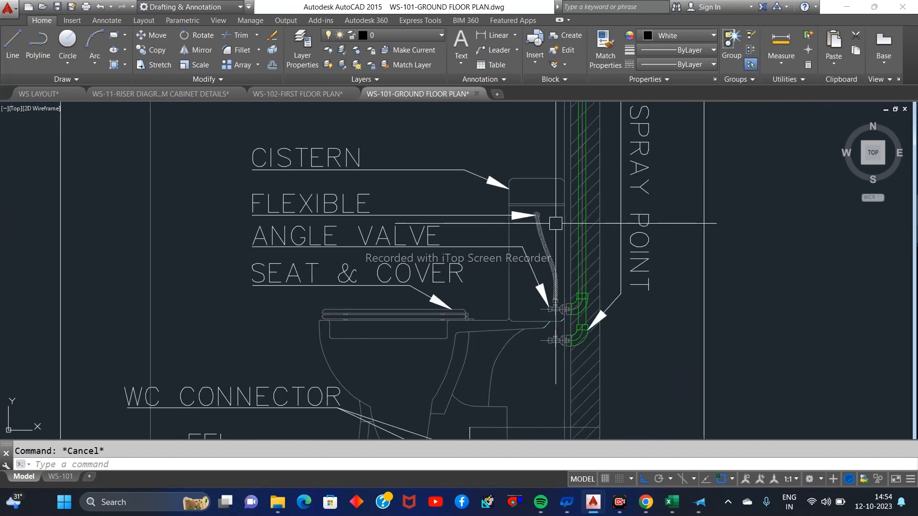
scroll(616, 193, up, 2)
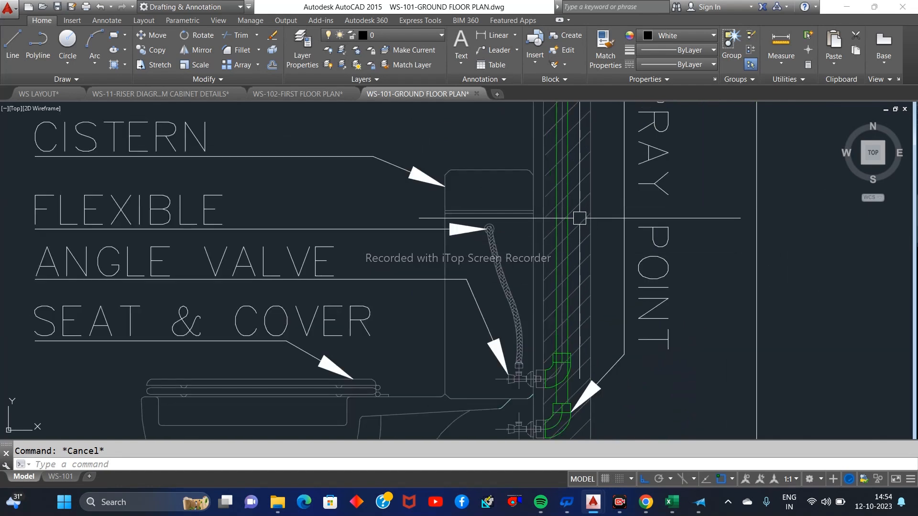
scroll(566, 235, up, 4)
scroll(545, 223, down, 4)
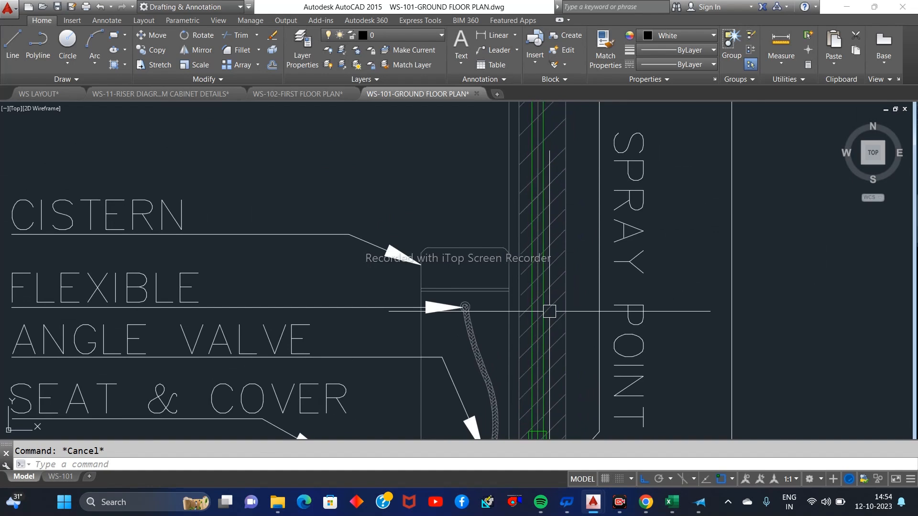
scroll(550, 308, down, 6)
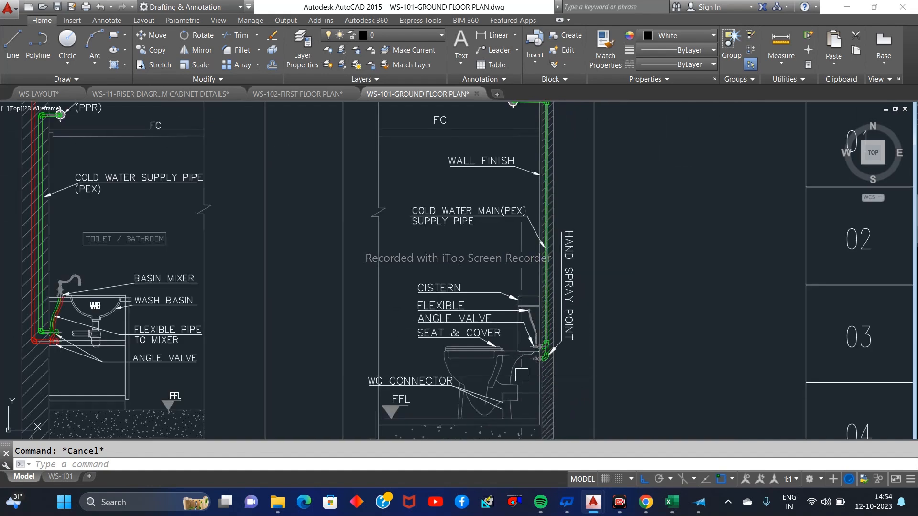
scroll(520, 365, down, 1)
scroll(526, 354, up, 5)
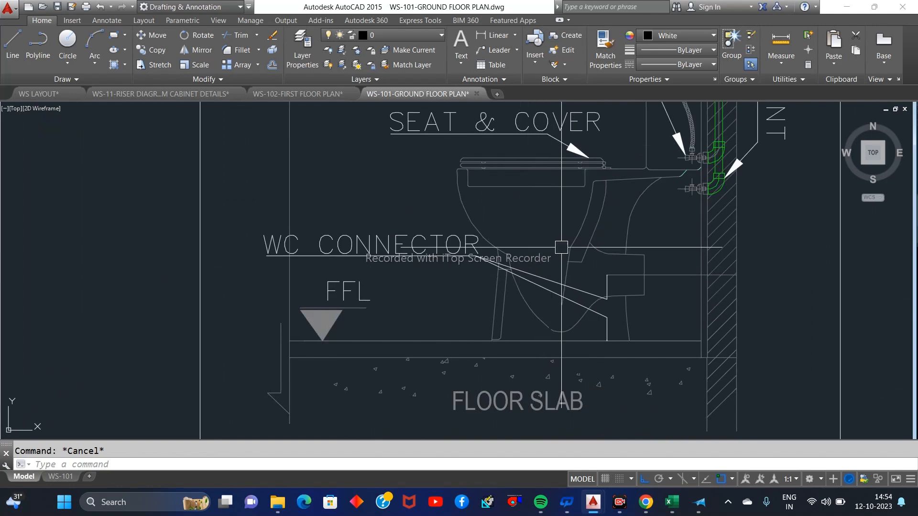
Return from the typical details to Section A-A and examine the WC and hand shower near the floor
scroll(557, 297, down, 10)
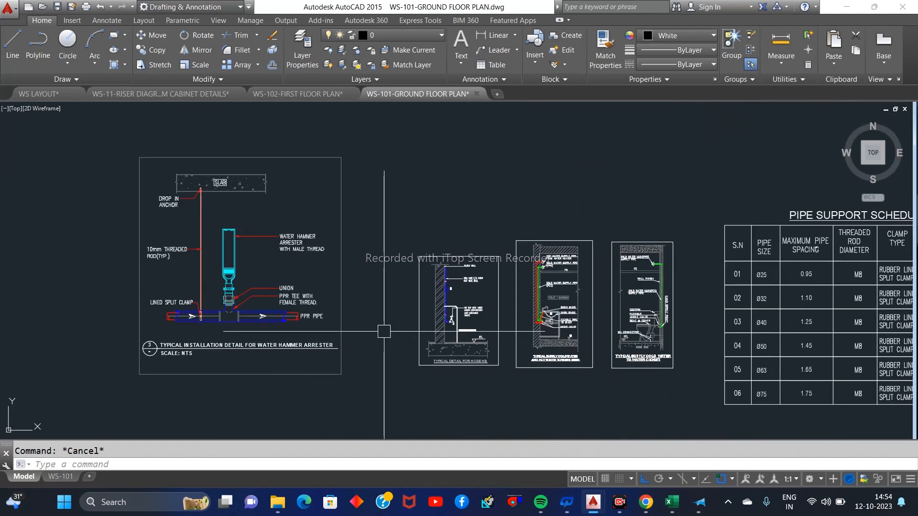
scroll(473, 286, down, 4)
middle_drag(599, 281, 526, 435)
scroll(743, 231, up, 6)
scroll(711, 272, up, 6)
scroll(664, 383, up, 4)
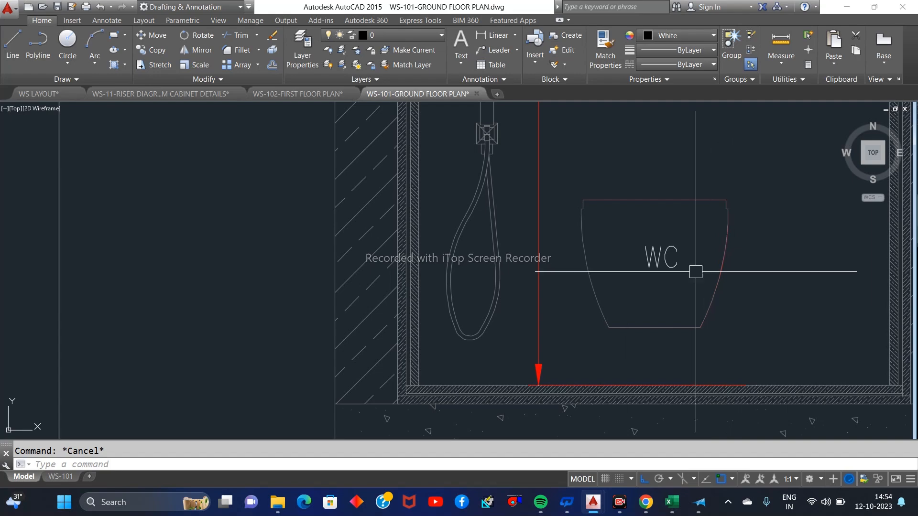
Go back to the typical hose bib, wash basin and water closet details and look over the adjacent pipe support schedule
scroll(741, 313, down, 8)
scroll(770, 268, down, 3)
scroll(492, 269, up, 10)
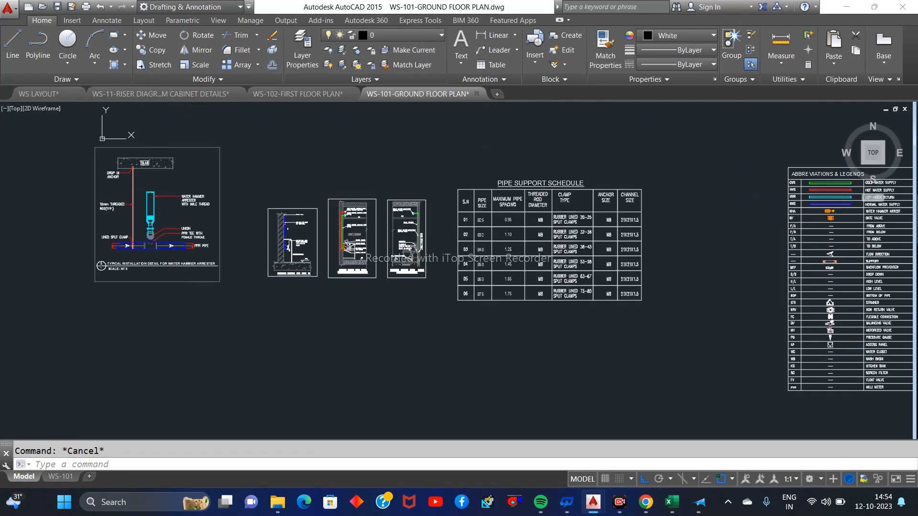
scroll(493, 269, down, 5)
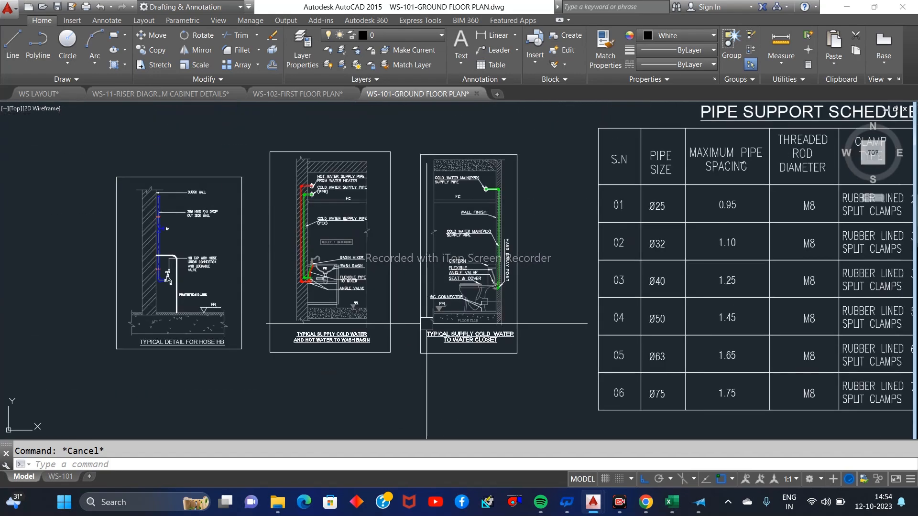
scroll(508, 333, up, 6)
Read the abbreviations and legends table for the water supply pipe types, water hammer arrester, gate valve and direction abbreviations
scroll(508, 334, down, 5)
scroll(569, 279, up, 8)
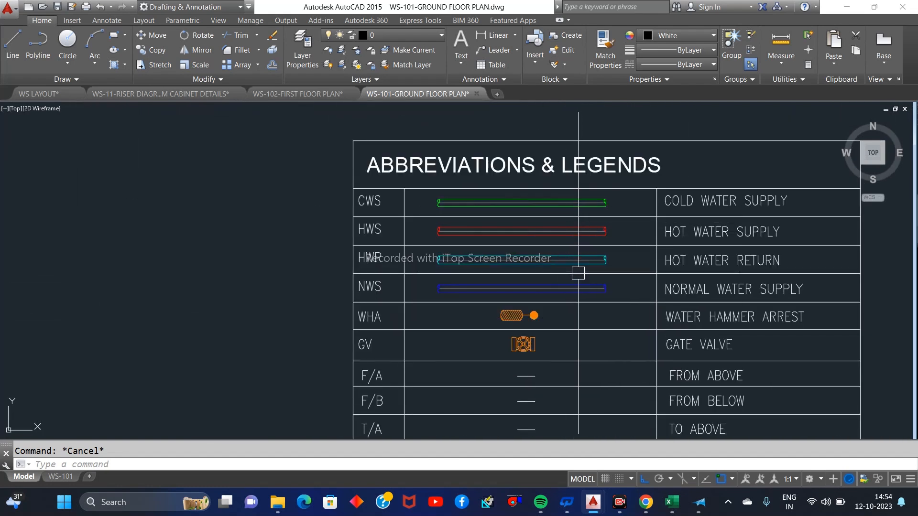
middle_drag(607, 383, 606, 307)
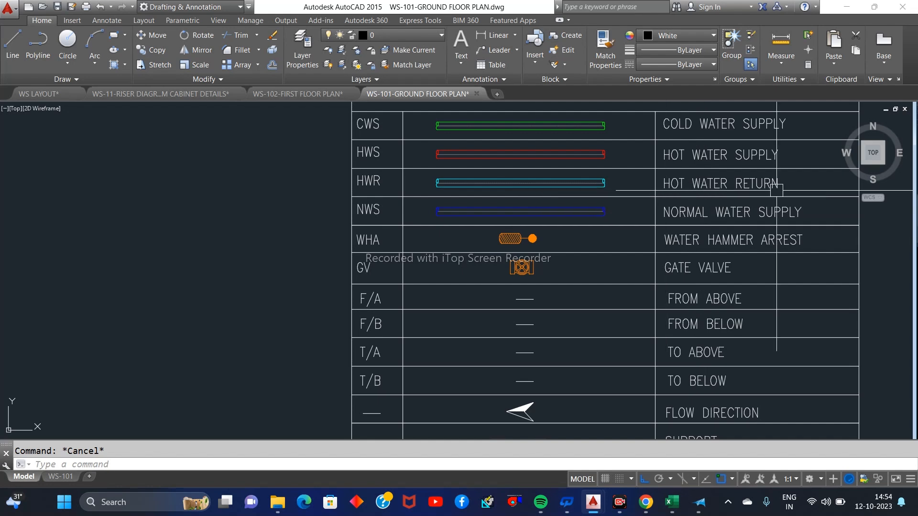
middle_drag(703, 158, 661, 267)
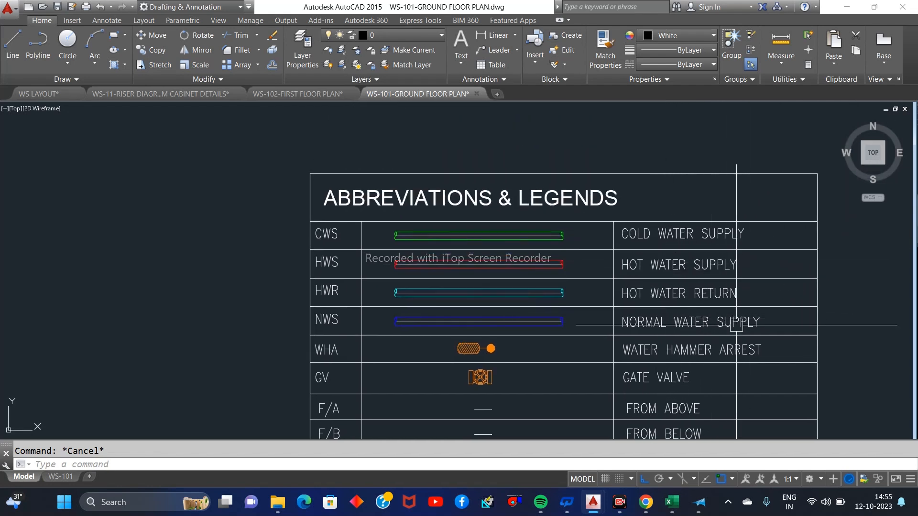
middle_drag(719, 312, 714, 275)
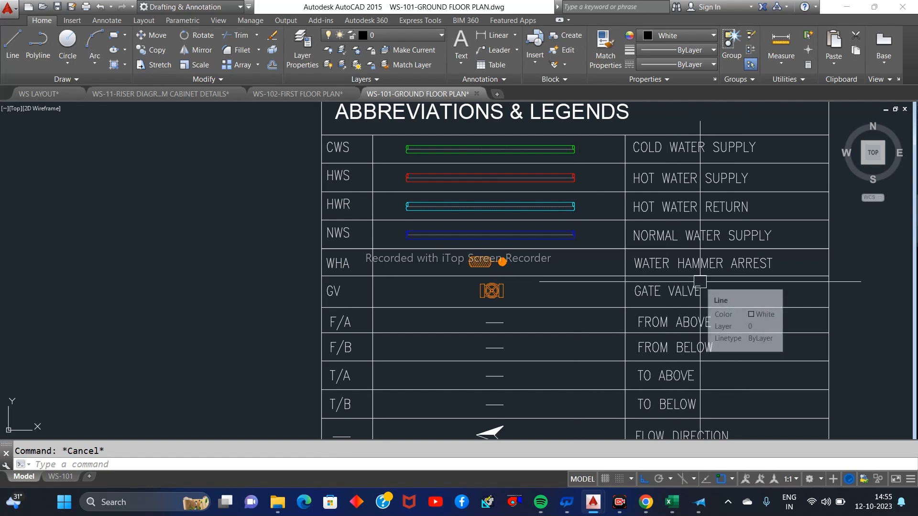
Locate the legend's pipes, valves and water hammer arresters on the ground floor plan's kitchen and washroom piping
scroll(699, 283, down, 6)
scroll(594, 207, up, 10)
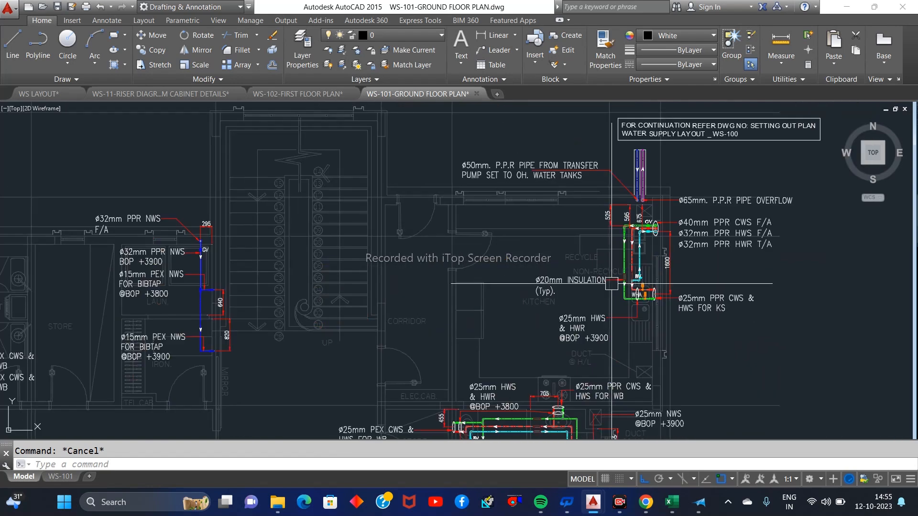
scroll(686, 256, down, 6)
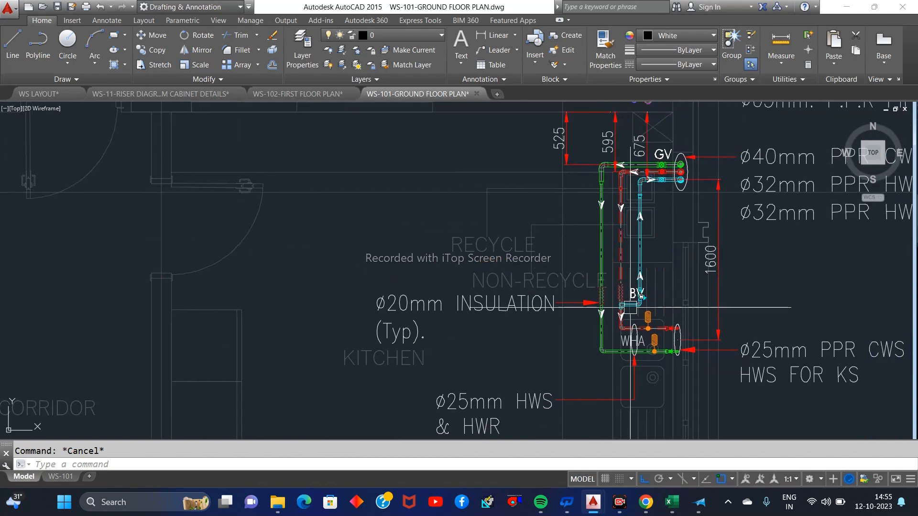
scroll(631, 330, up, 5)
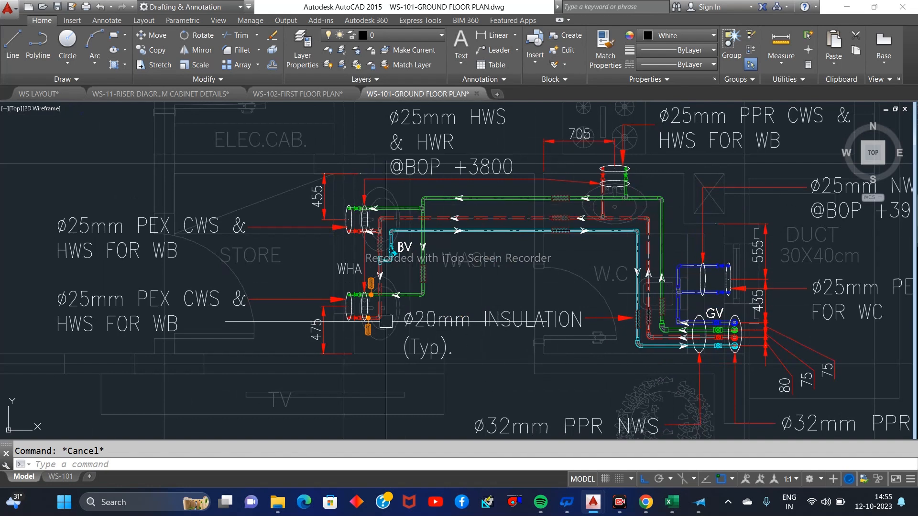
scroll(371, 301, up, 6)
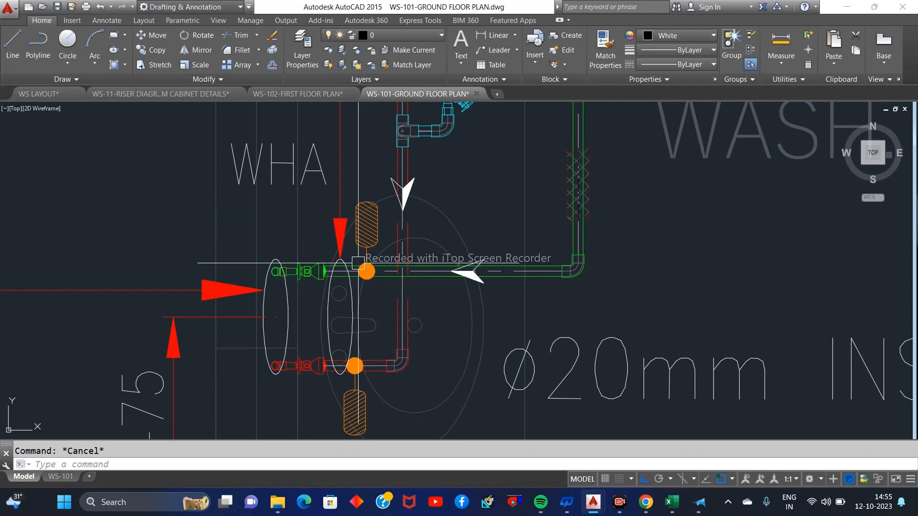
scroll(382, 325, down, 5)
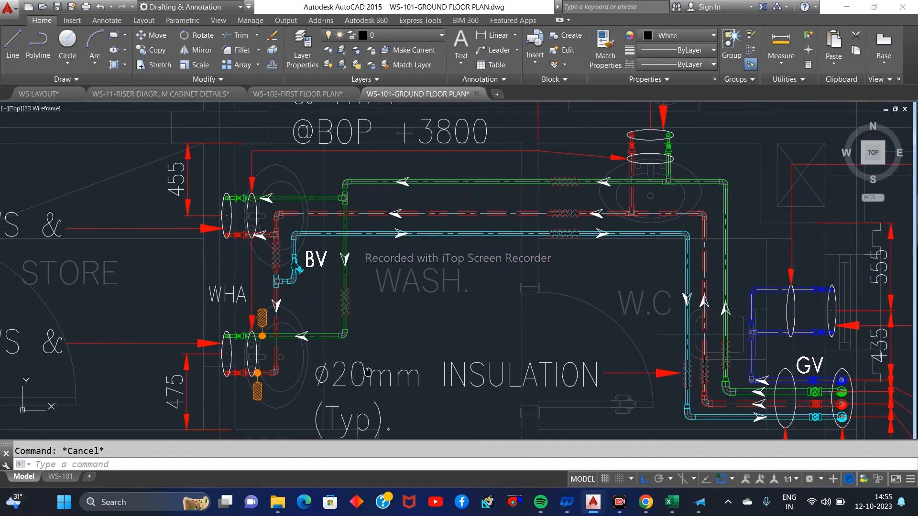
Examine the water hammer arresters on the cold and hot water connections of the washroom's lower wash basin
middle_drag(576, 240, 622, 202)
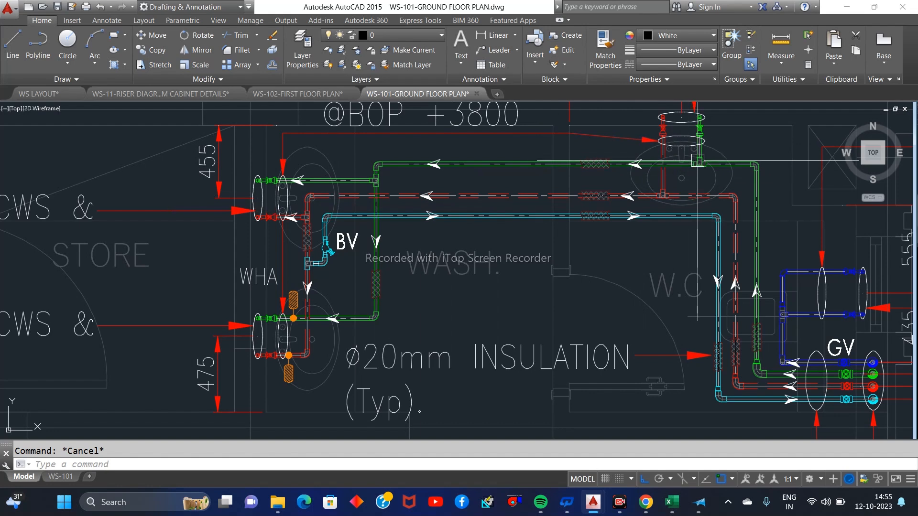
scroll(271, 330, up, 4)
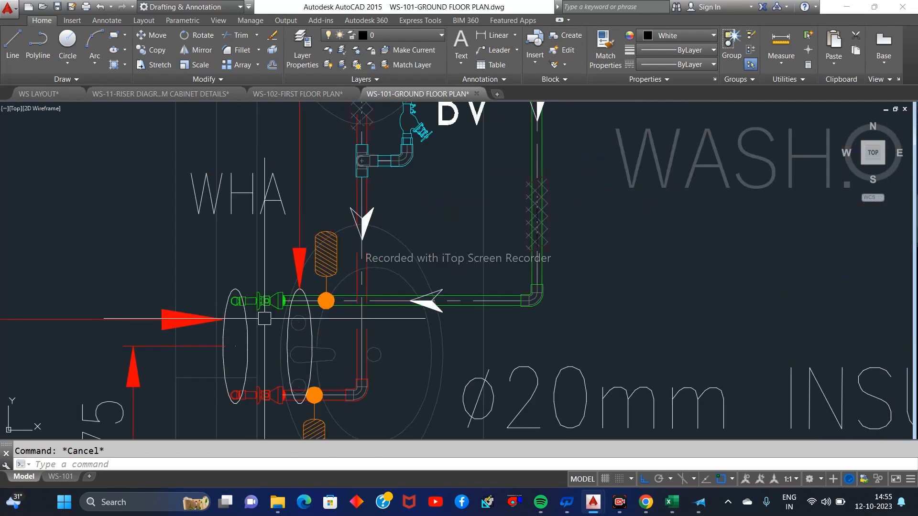
scroll(280, 323, up, 2)
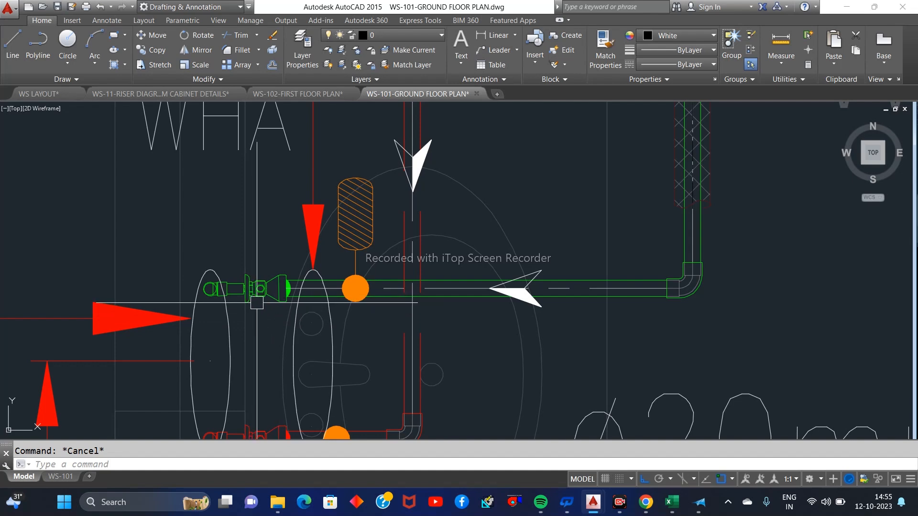
scroll(293, 323, down, 4)
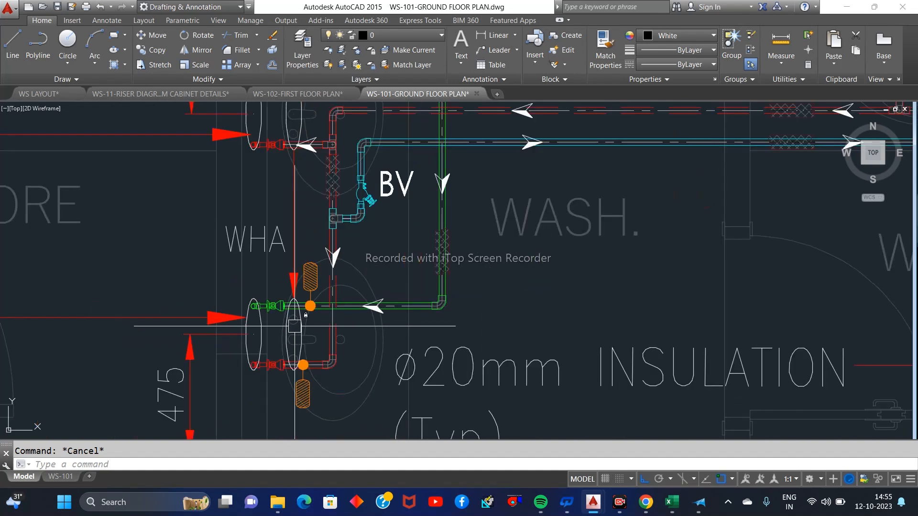
scroll(310, 286, up, 4)
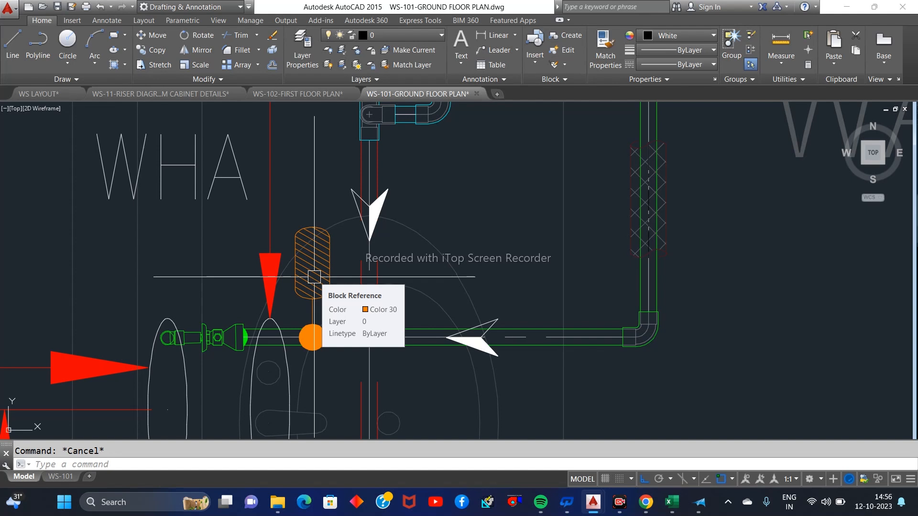
Trace the washroom piping from the gate valves at the riser to the wash basin's water hammer arresters
scroll(439, 274, down, 5)
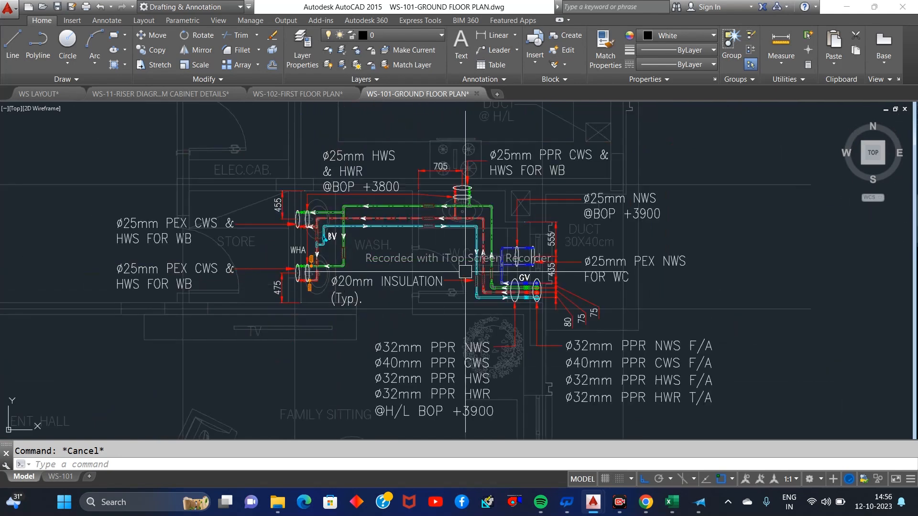
scroll(516, 288, up, 2)
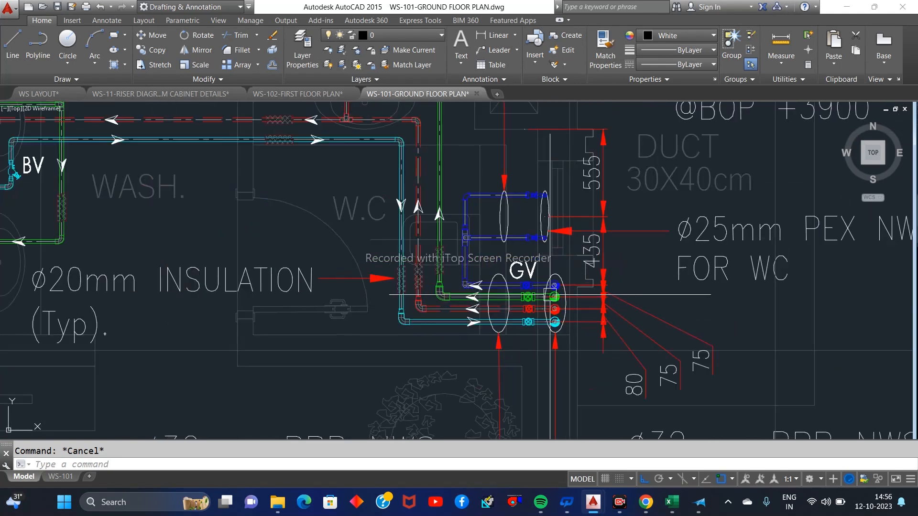
scroll(454, 297, down, 2)
middle_drag(454, 297, 657, 304)
scroll(353, 273, up, 4)
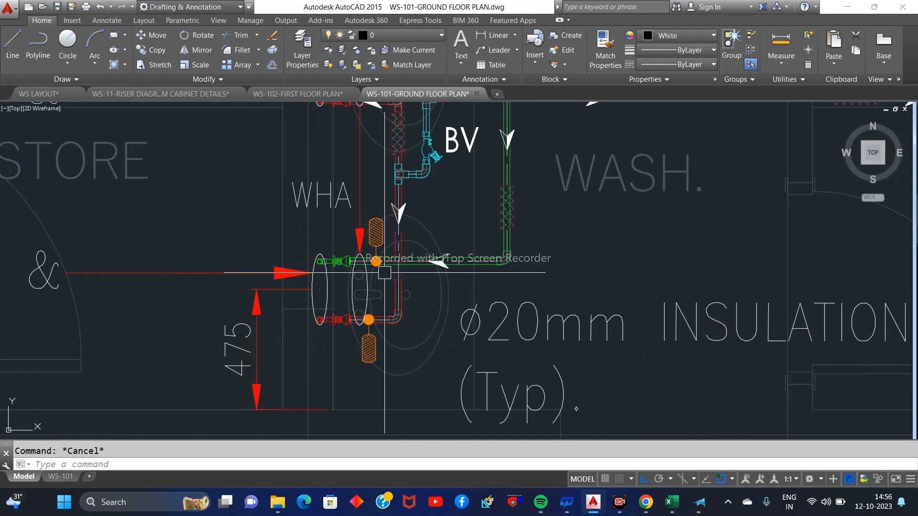
mouse_move(385, 272)
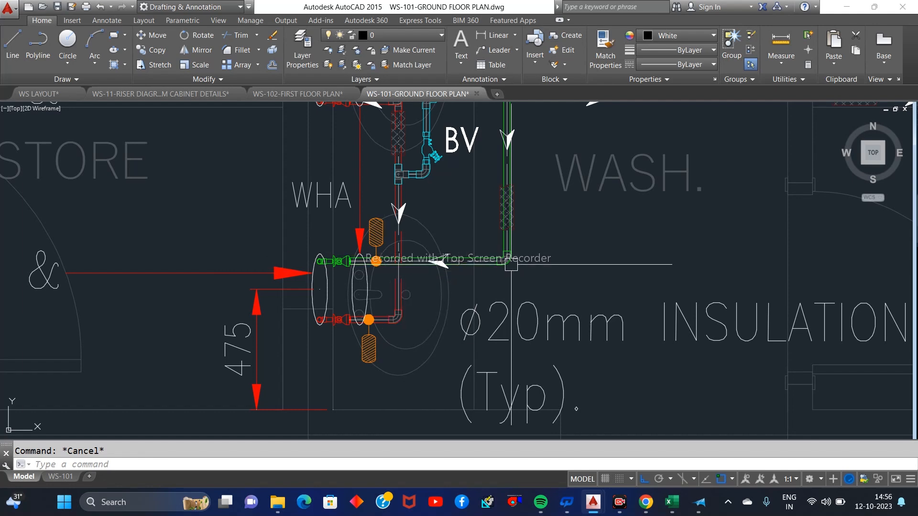
Review the pipe size and level labels around the washroom and W.C., along with the piping's place in the overall ground floor plan
scroll(530, 268, down, 6)
scroll(529, 268, down, 2)
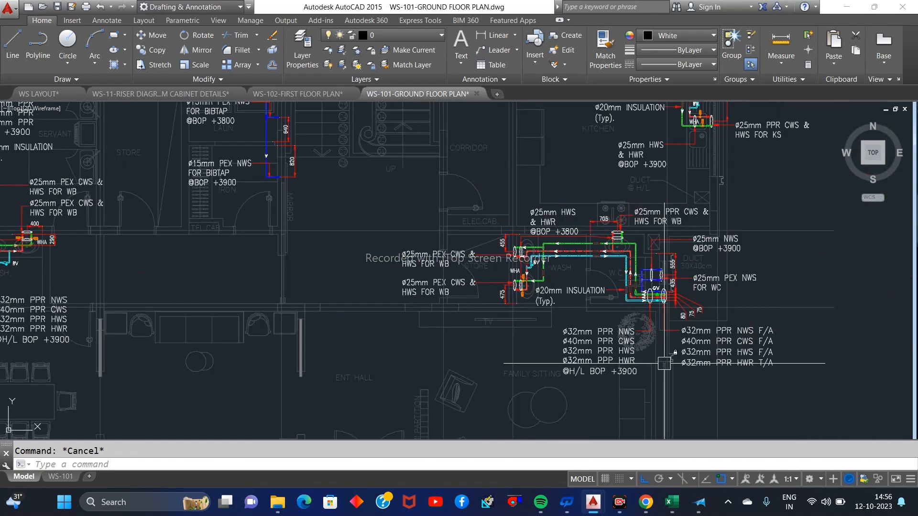
middle_drag(664, 358, 665, 334)
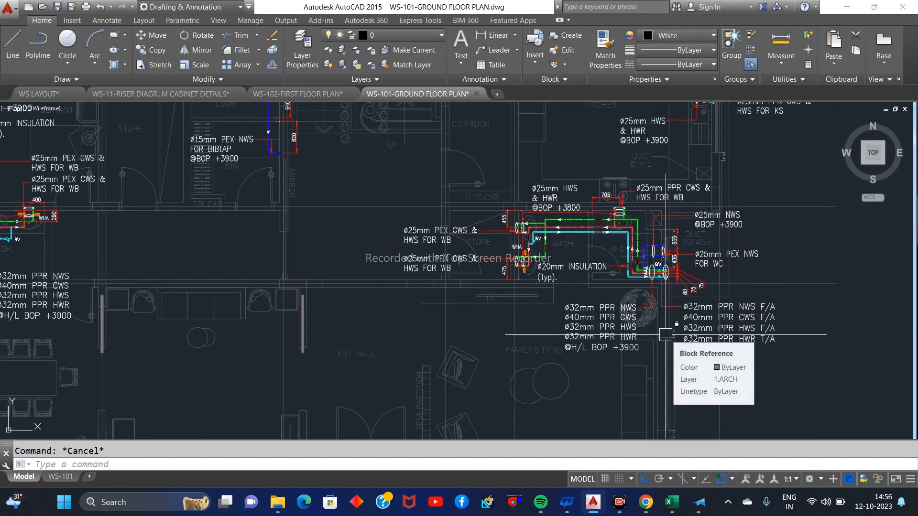
scroll(633, 206, up, 4)
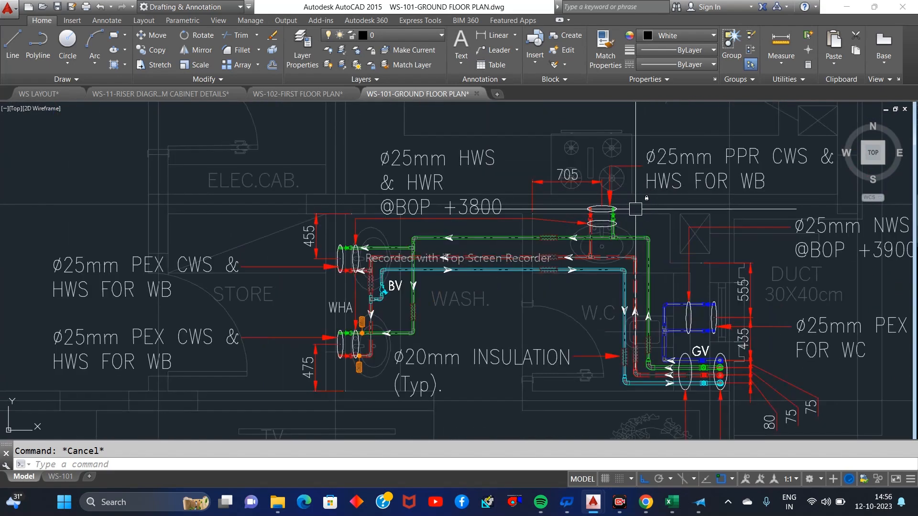
scroll(632, 227, down, 3)
scroll(634, 275, down, 3)
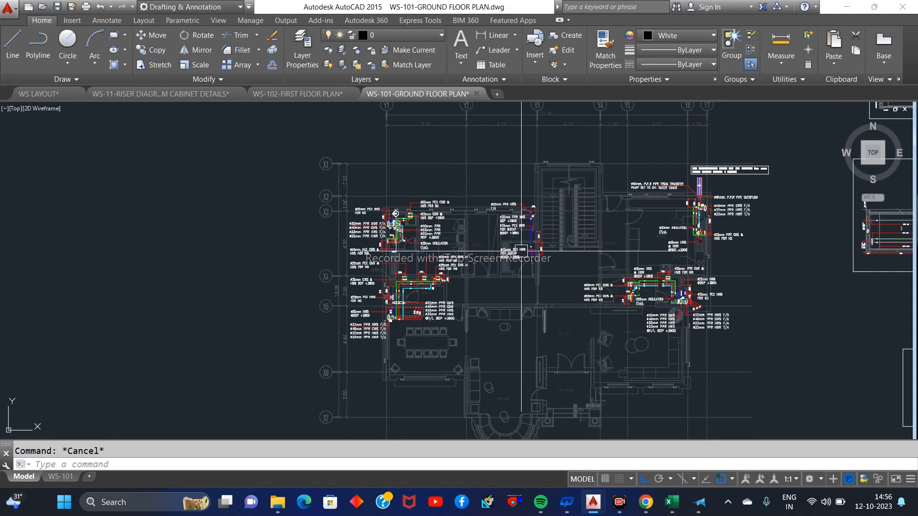
Look over the sections, insulation note, typical installation details, pipe support schedule and legends table around the ground floor plan
middle_drag(781, 261, 656, 321)
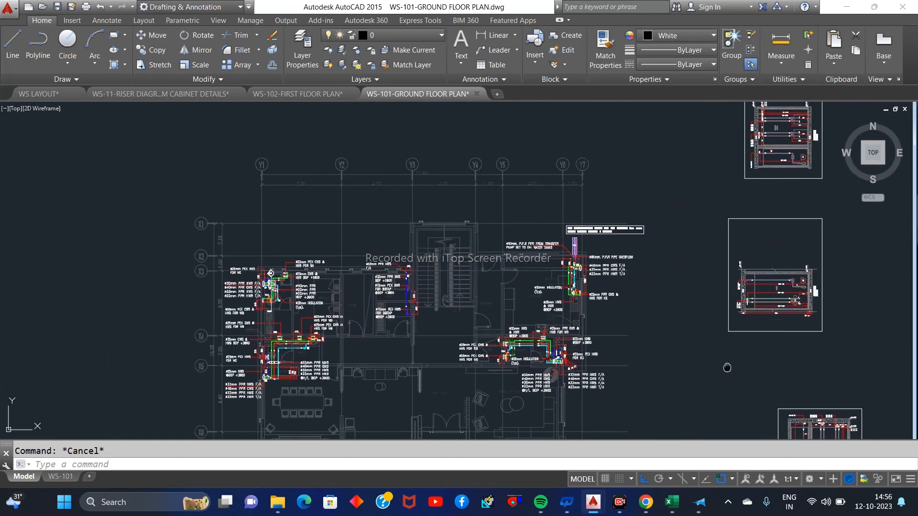
middle_drag(737, 382, 676, 255)
middle_drag(723, 290, 693, 205)
mouse_move(674, 313)
middle_down()
mouse_move(732, 186)
mouse_move(762, 150)
middle_up()
middle_drag(717, 330, 724, 202)
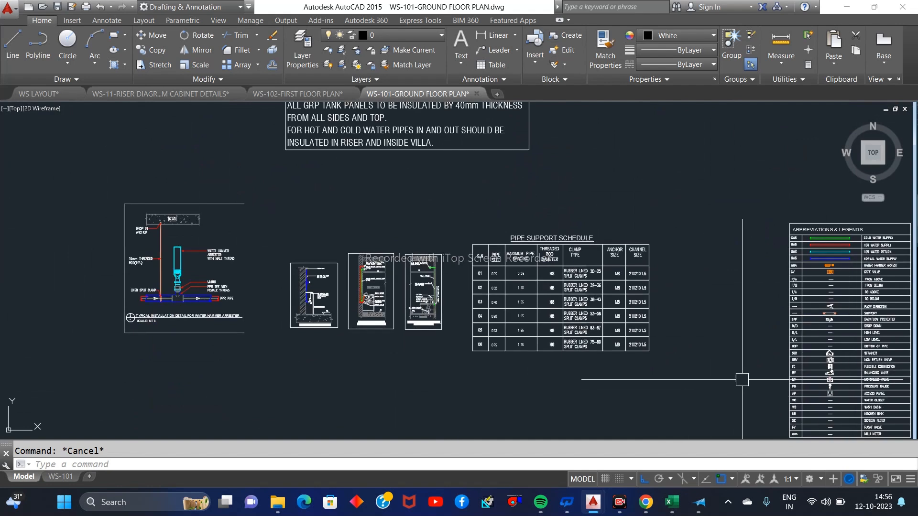
scroll(752, 393, down, 3)
mouse_move(707, 308)
middle_down()
mouse_move(707, 358)
mouse_move(723, 228)
middle_up()
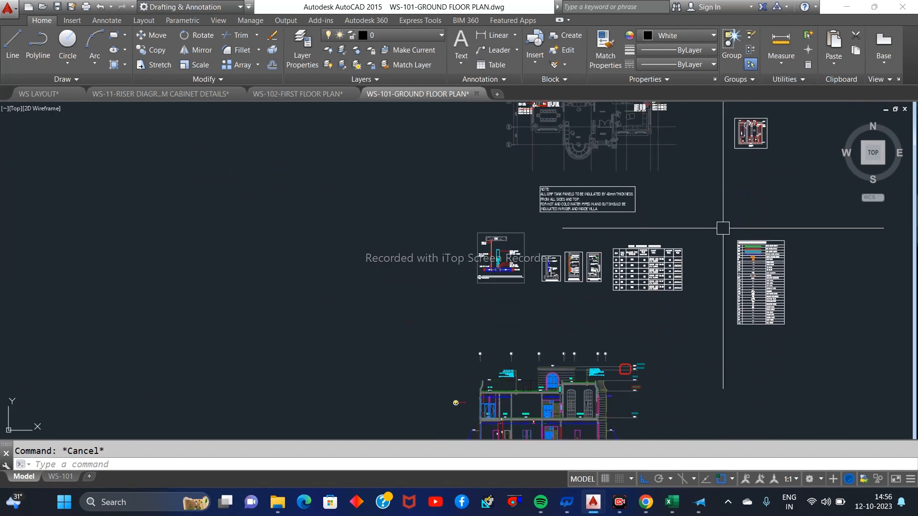
middle_drag(673, 357, 661, 233)
mouse_move(633, 277)
middle_down()
mouse_move(658, 314)
mouse_move(660, 507)
middle_up()
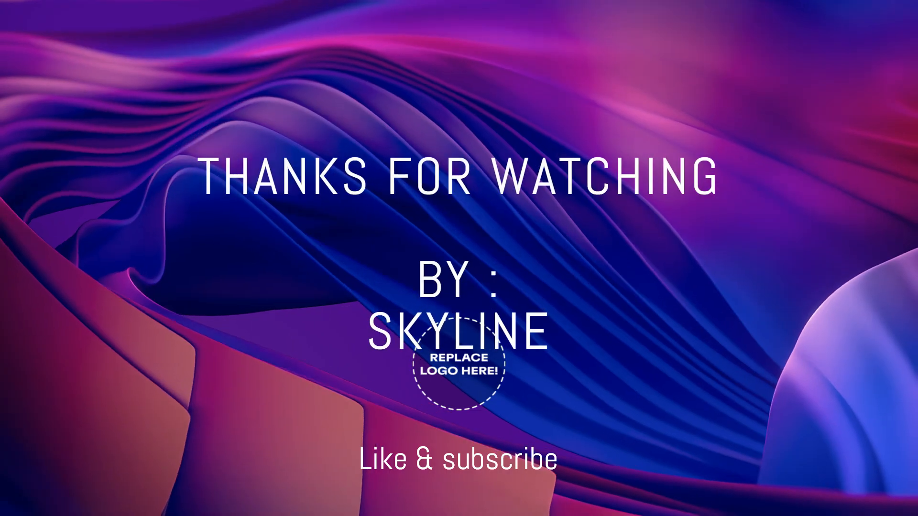